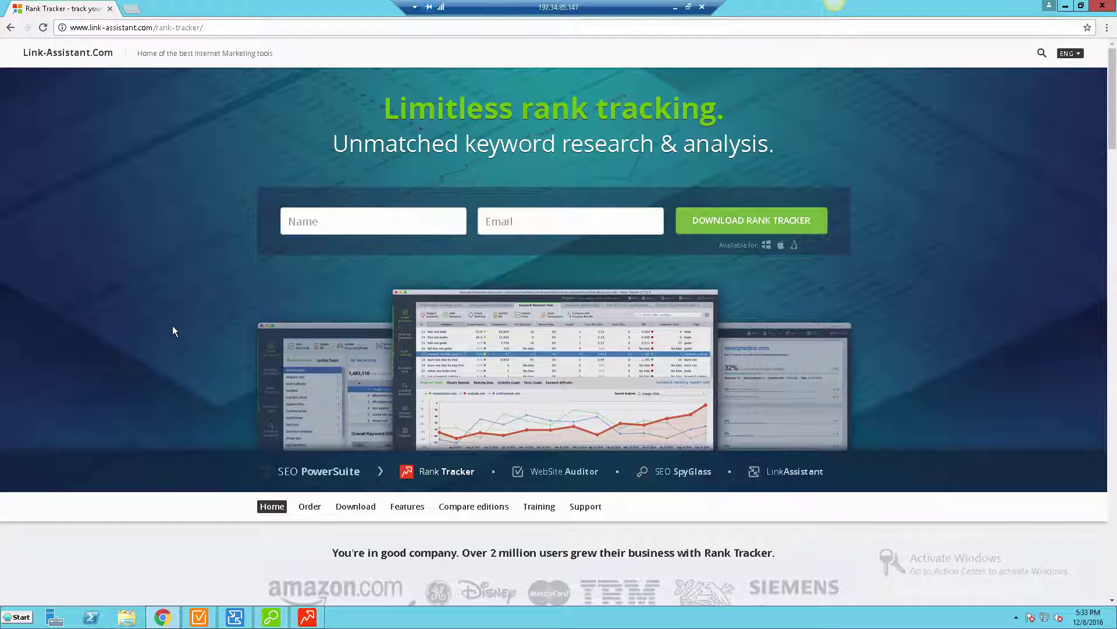
- Scroll the Rank Tracker web page down past Rank monitoring to the Geo-specific rankings section
scroll(173, 330, down, 7)
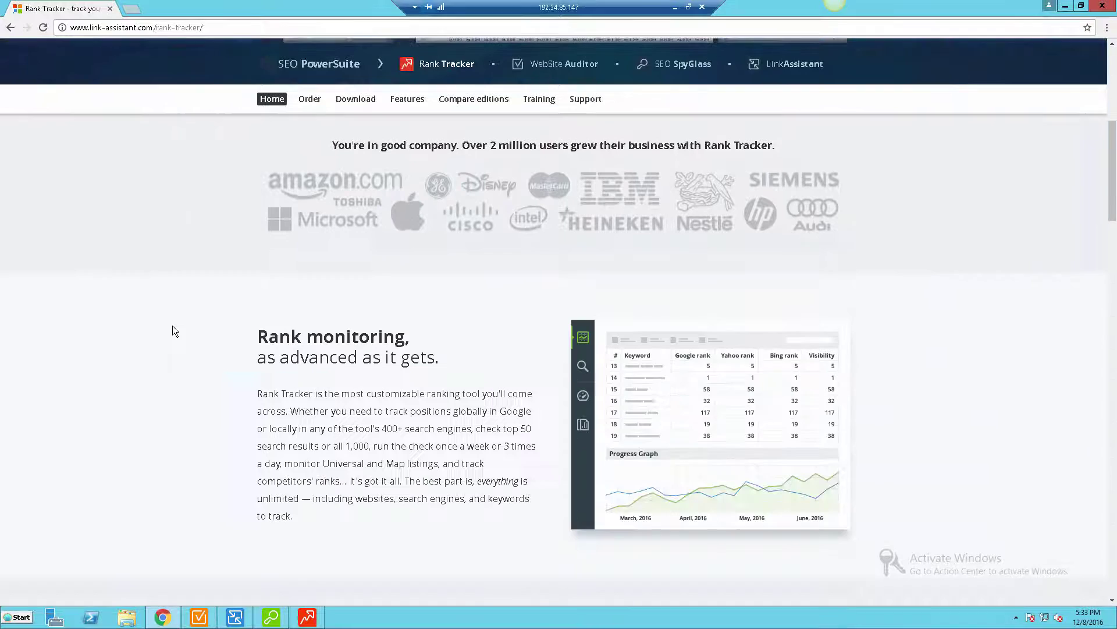
scroll(172, 330, down, 2)
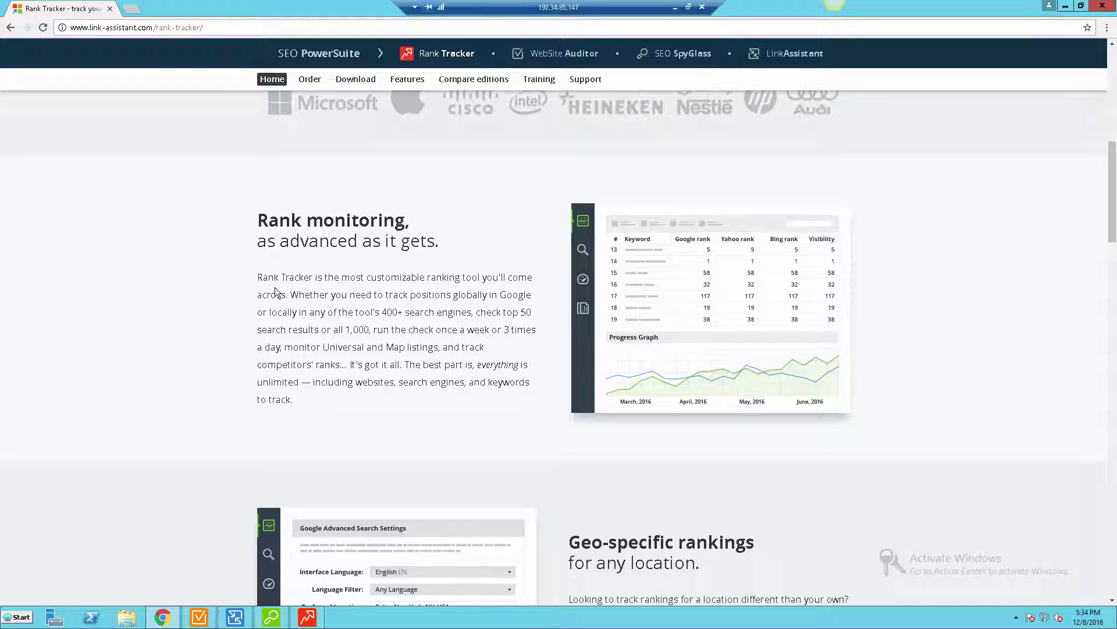
scroll(250, 402, down, 2)
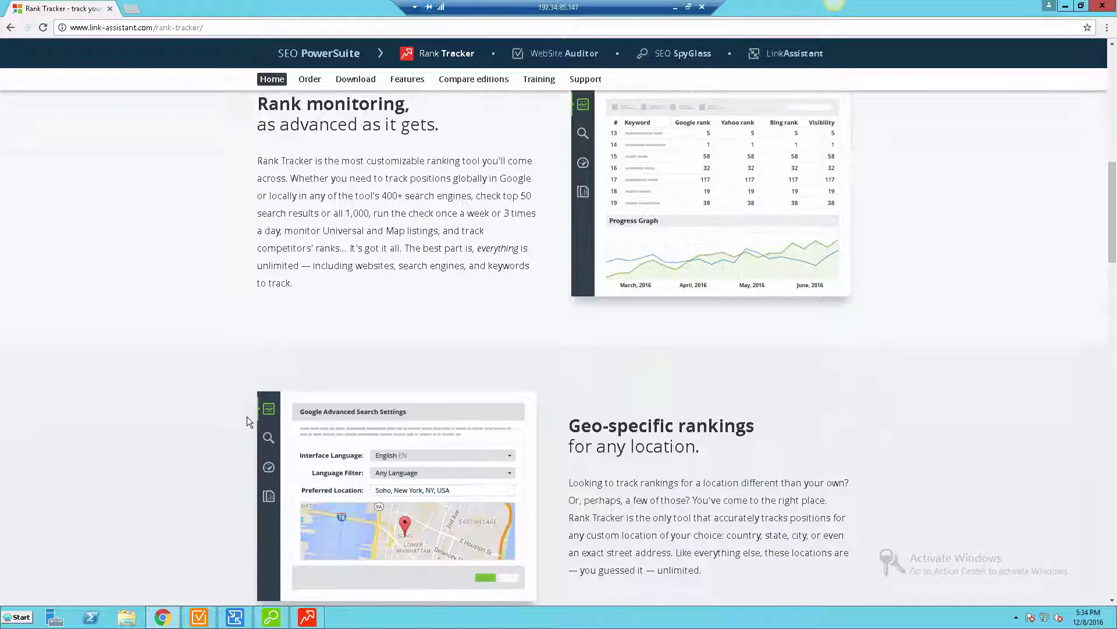
scroll(247, 415, down, 4)
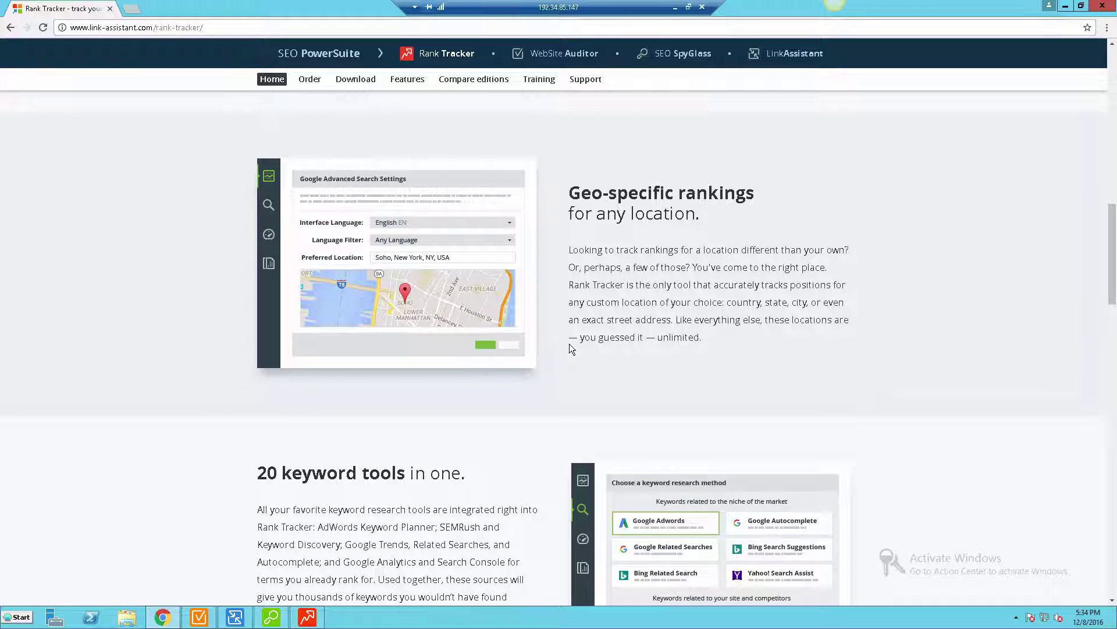
- Scroll through the keyword tools, analysis, reports and testimonials down to the free-download section
scroll(569, 344, down, 3)
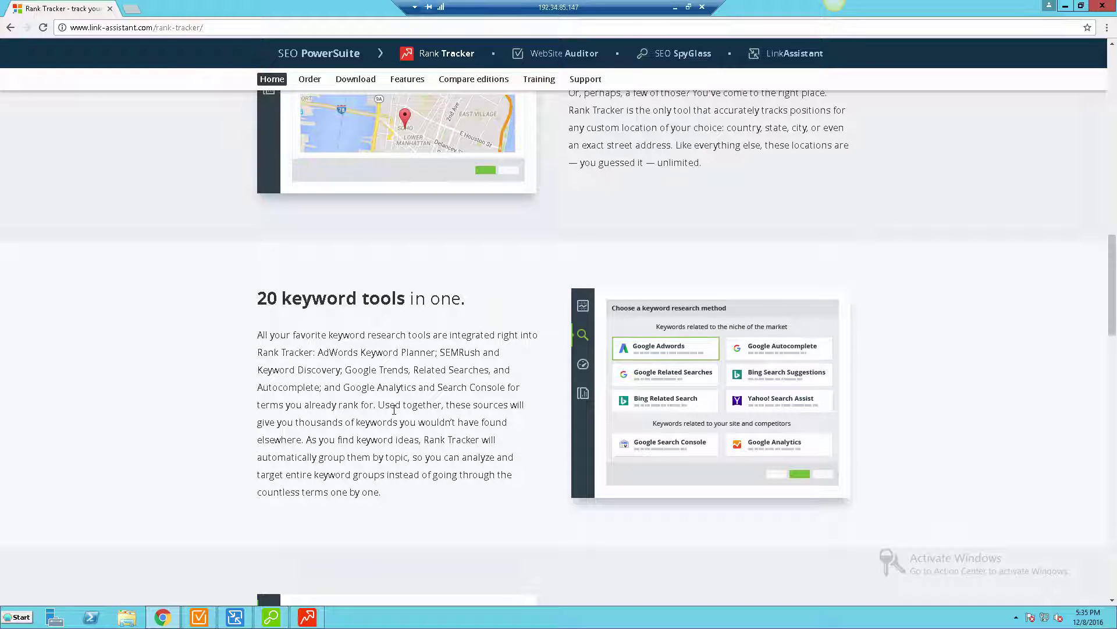
scroll(389, 409, down, 3)
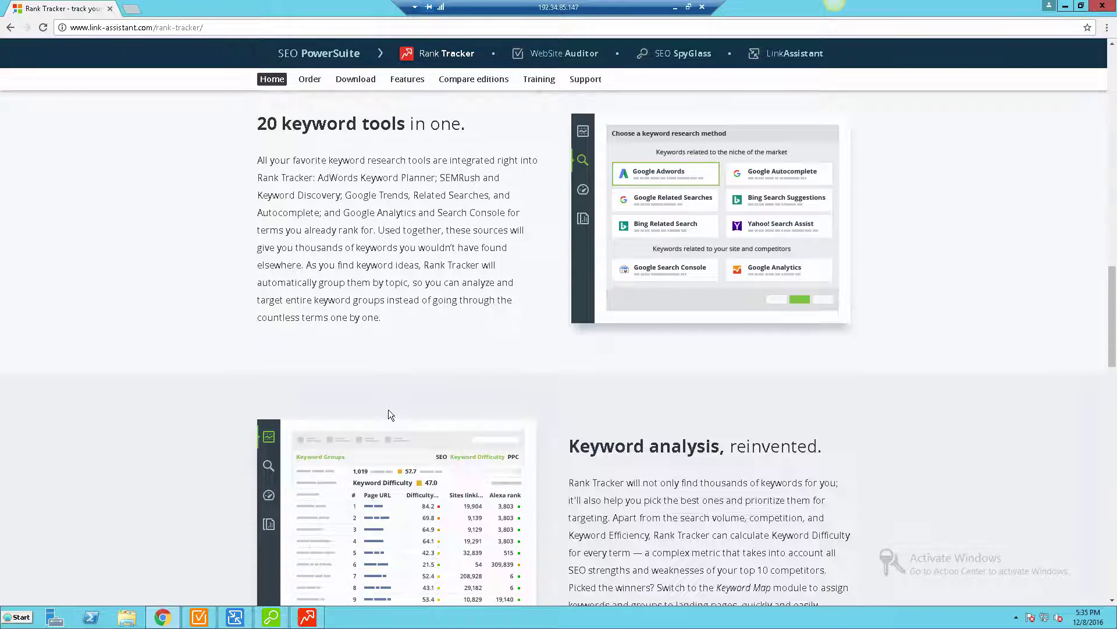
scroll(387, 410, down, 2)
scroll(387, 411, down, 1)
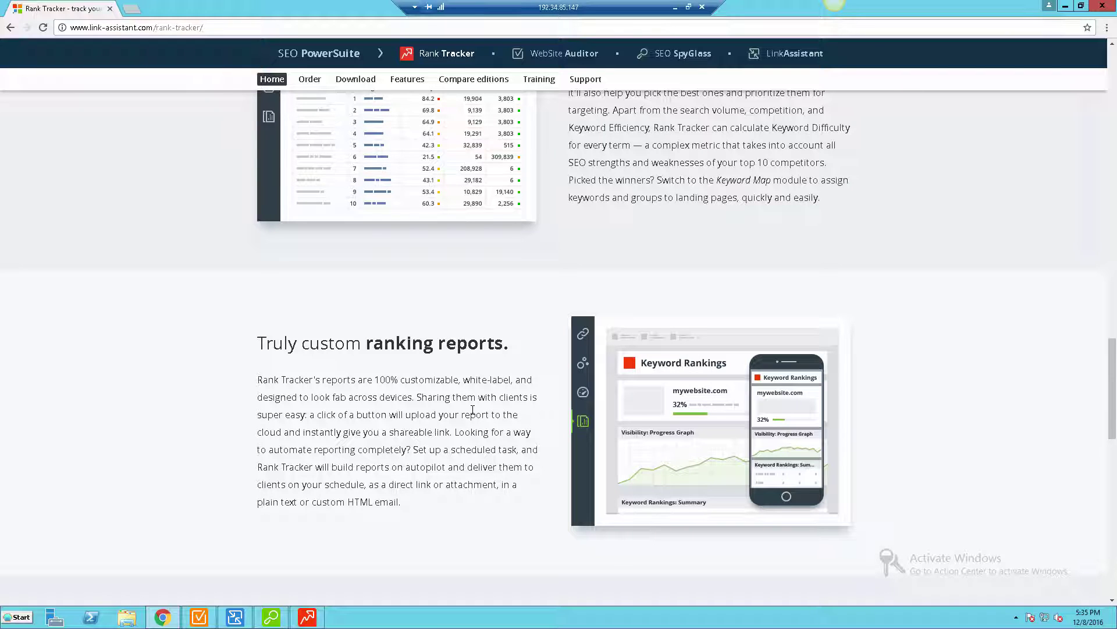
scroll(473, 410, down, 3)
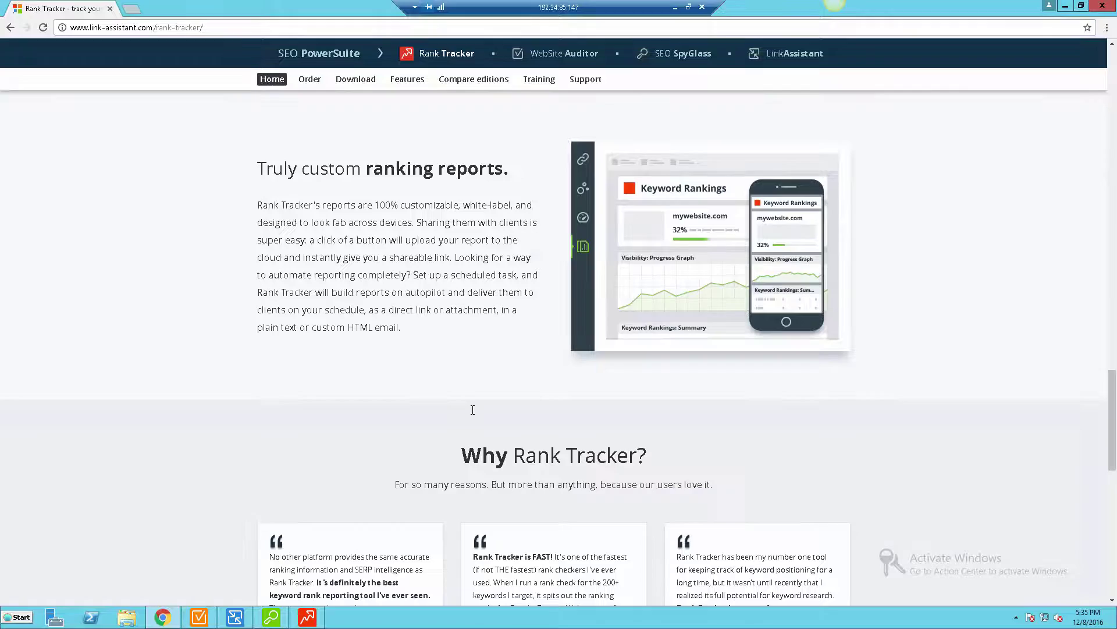
scroll(473, 414, up, 1)
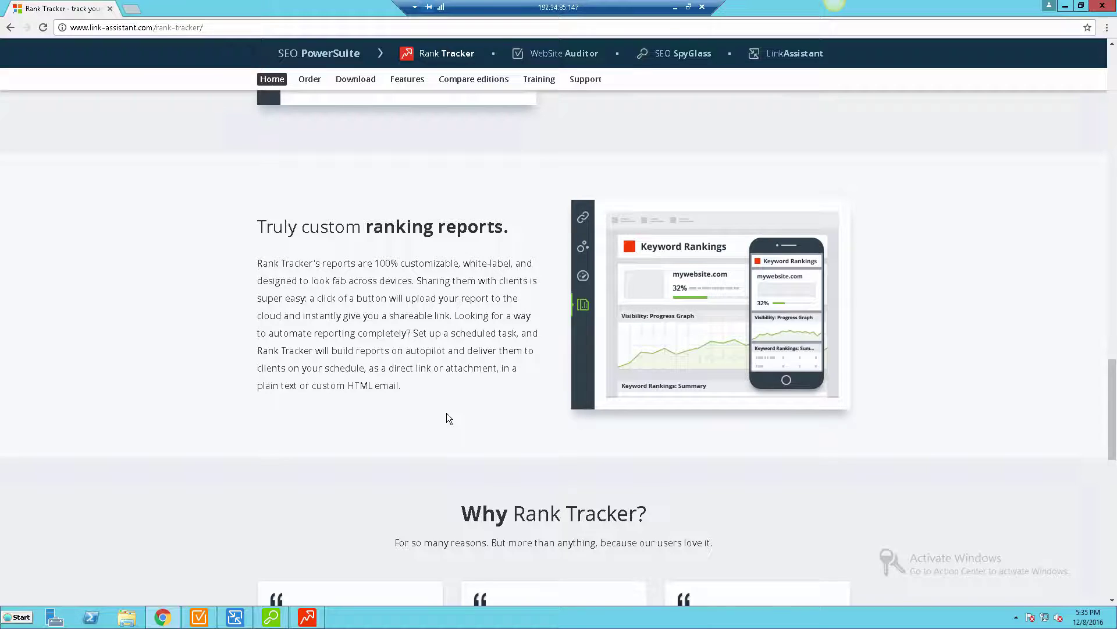
scroll(447, 412, down, 4)
scroll(448, 410, down, 9)
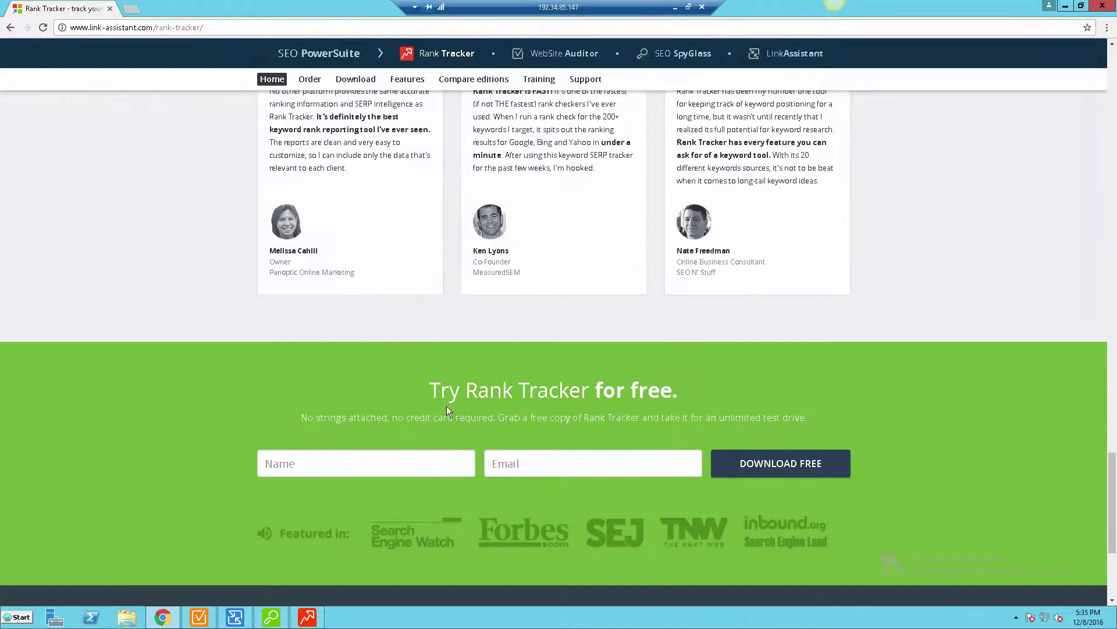
- Switch to Rank Tracker on the skullclothing.net project, opening the File menu and closing it unused
key(alt+Tab)
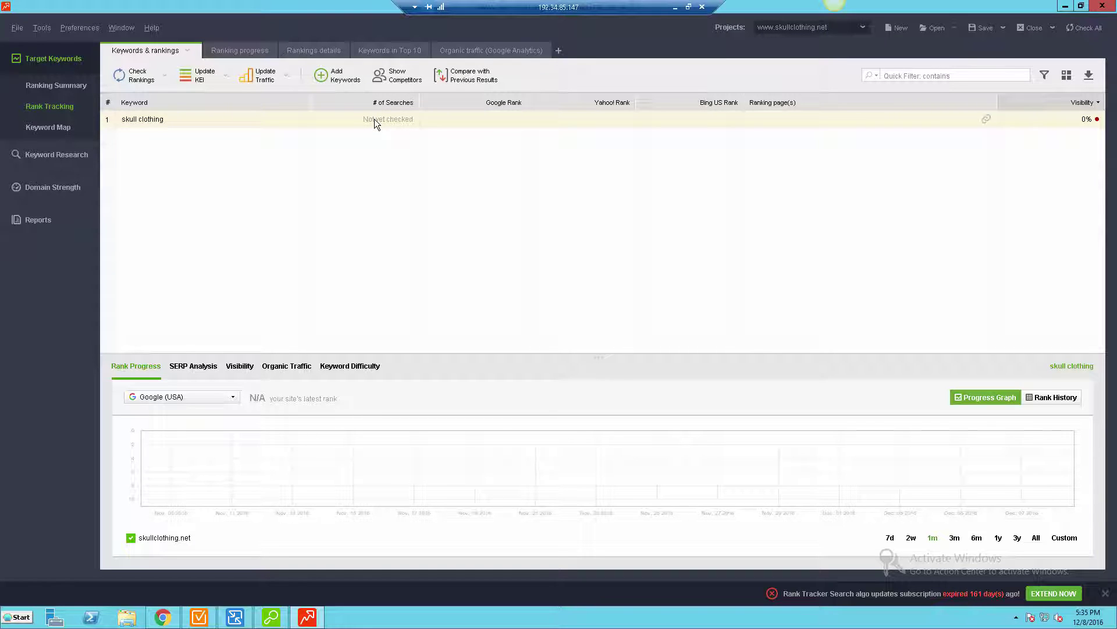
click(16, 29)
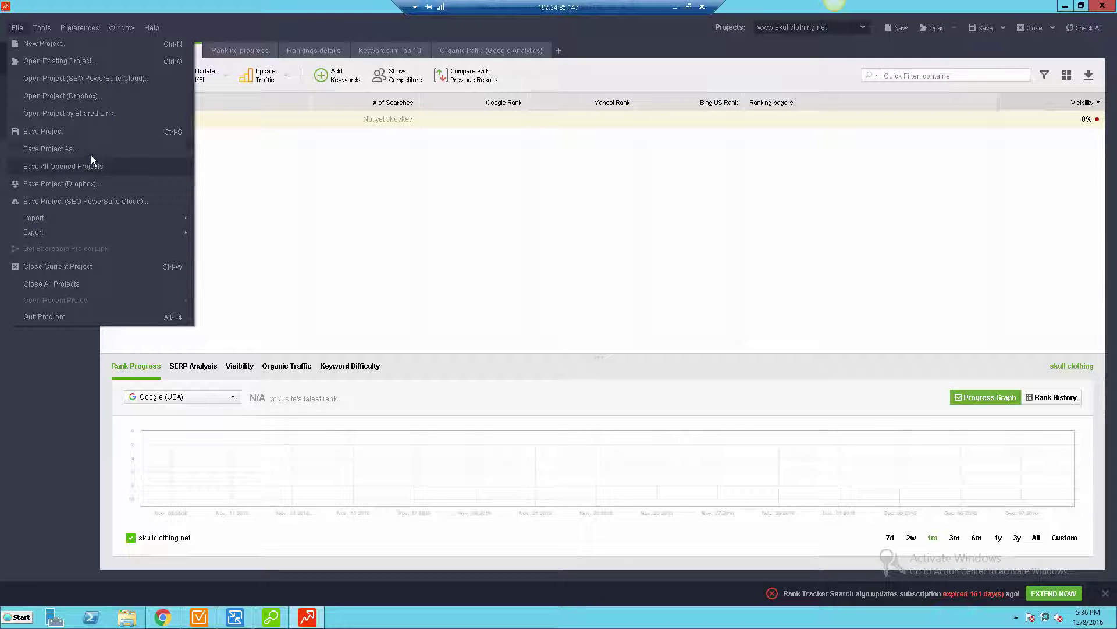
click(96, 44)
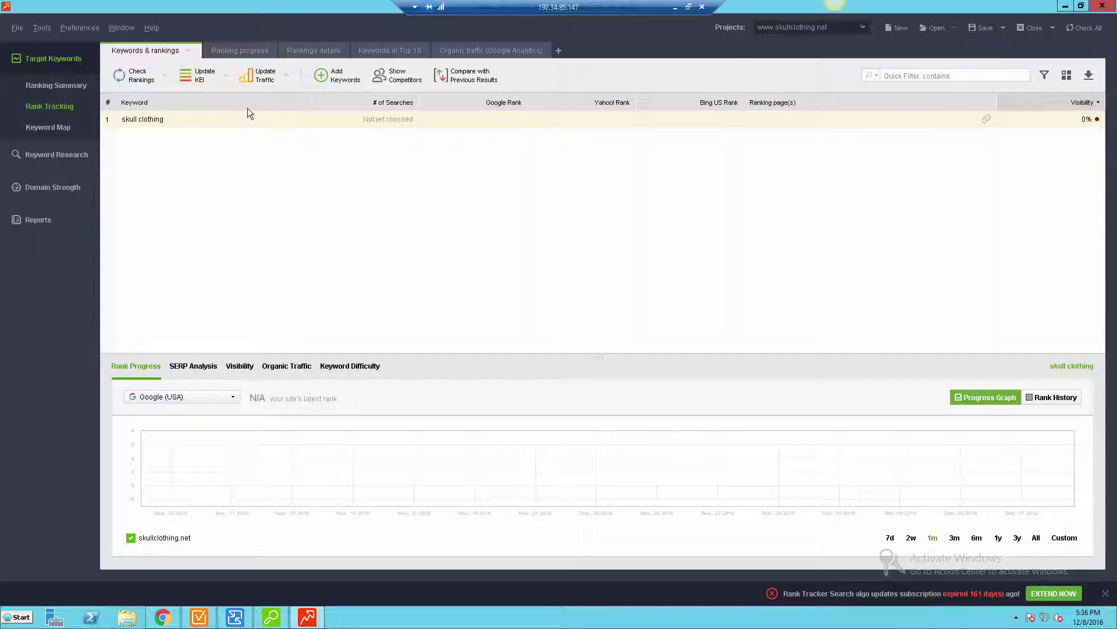
- Check rankings for 'skull clothing' on Google, Bing US and Yahoo!, then close the finished check
click(132, 77)
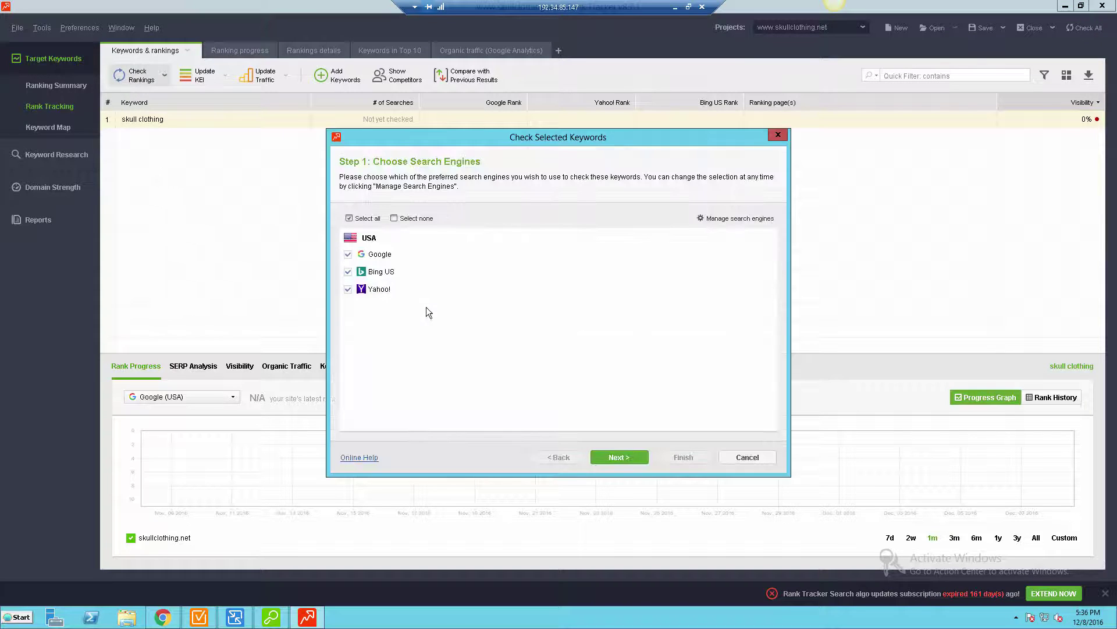
click(617, 458)
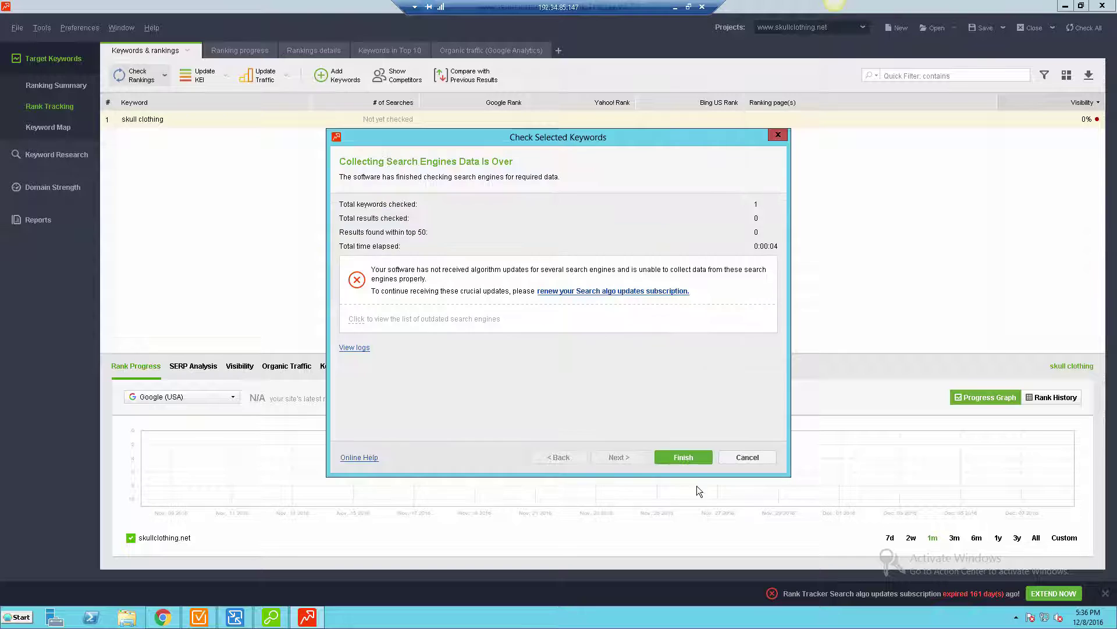
click(683, 457)
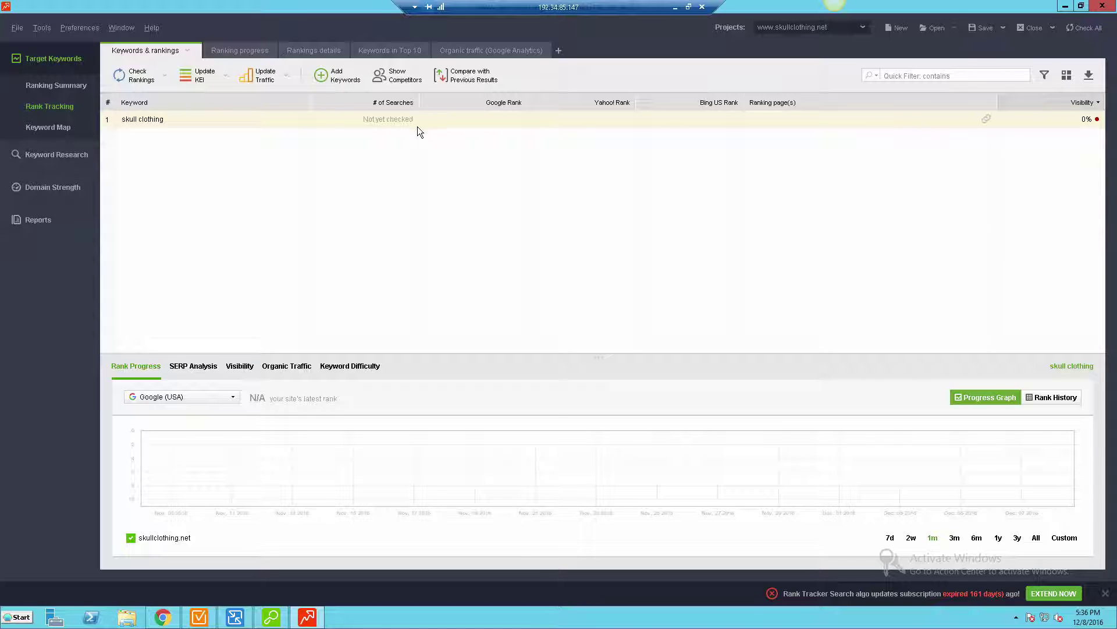
click(227, 53)
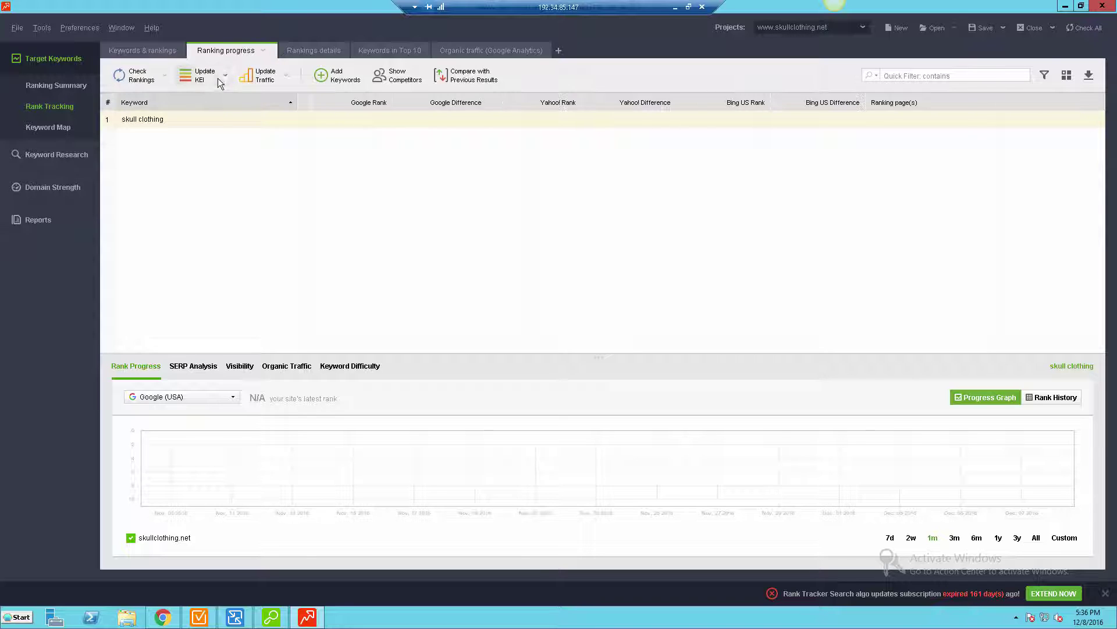
click(309, 50)
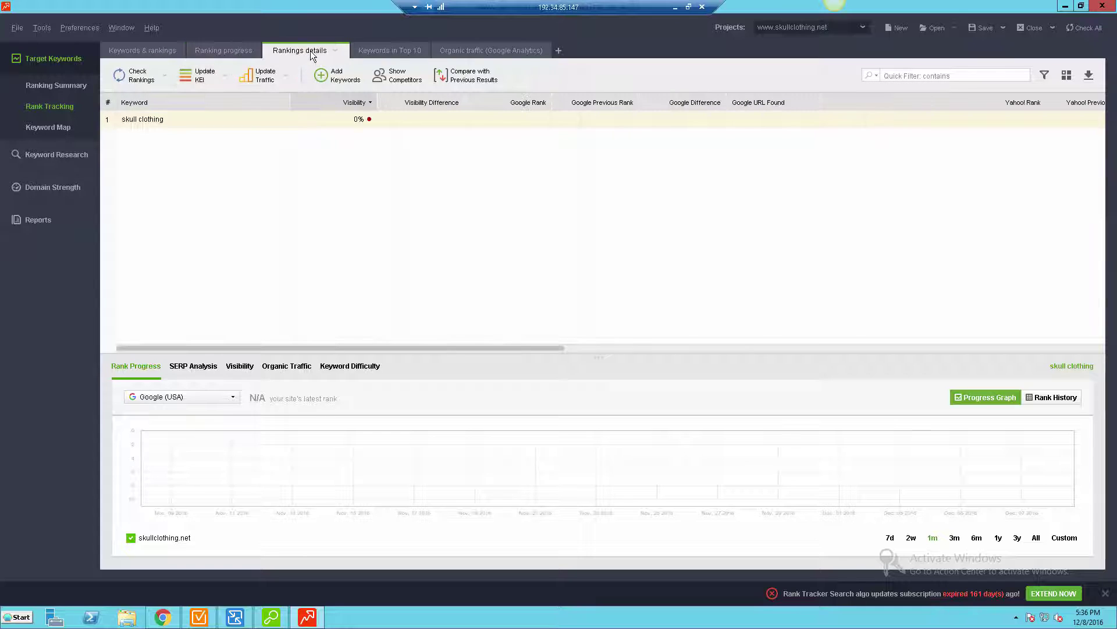
click(397, 51)
click(494, 51)
click(134, 52)
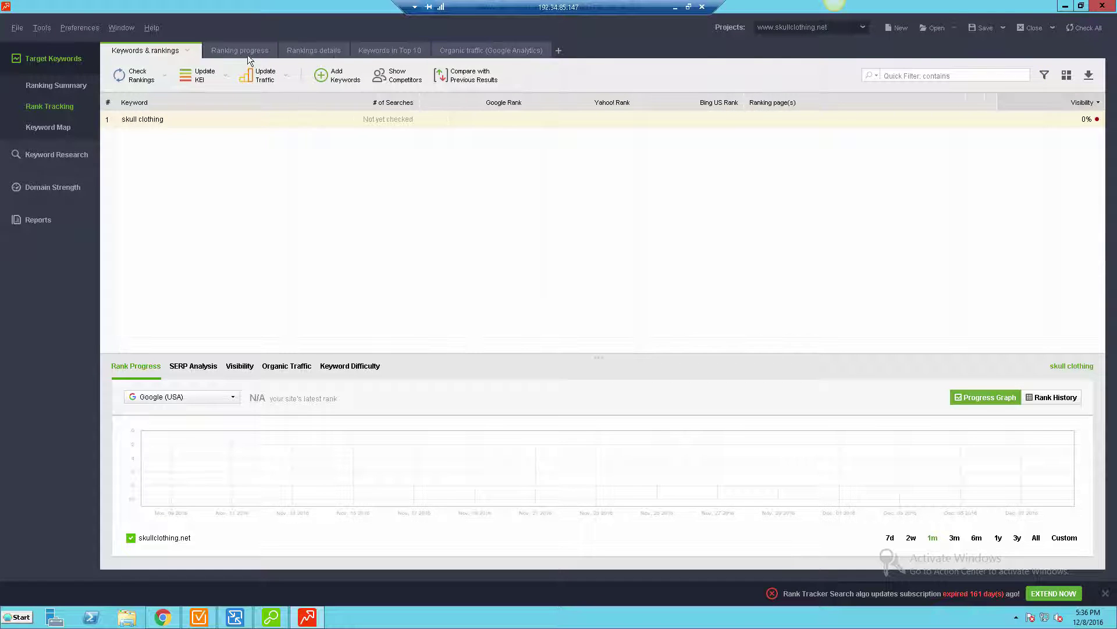
click(864, 30)
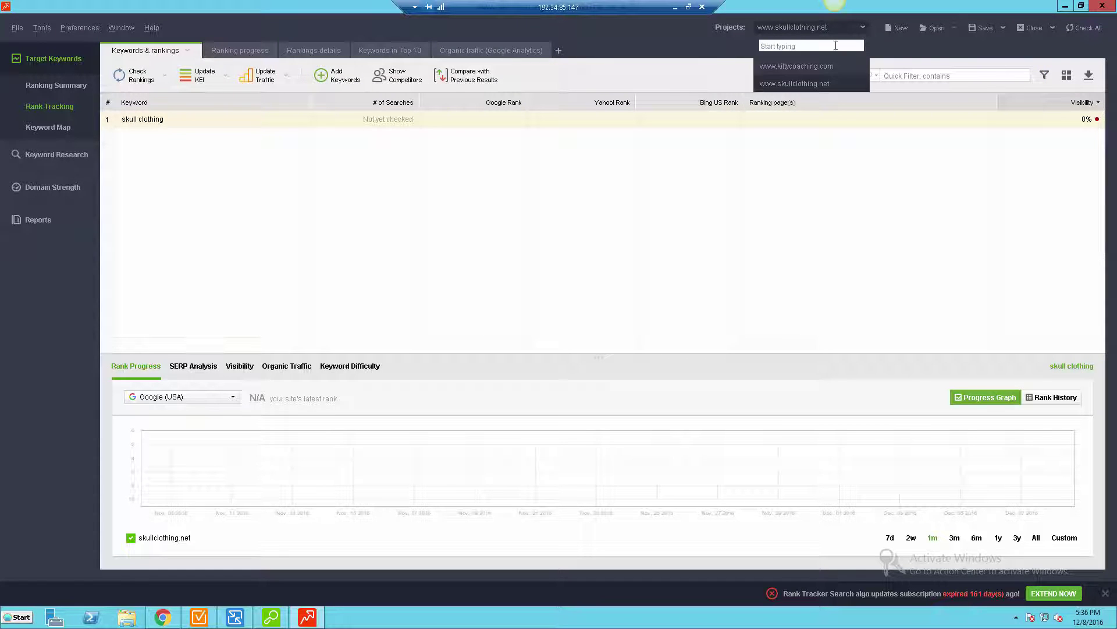
click(805, 65)
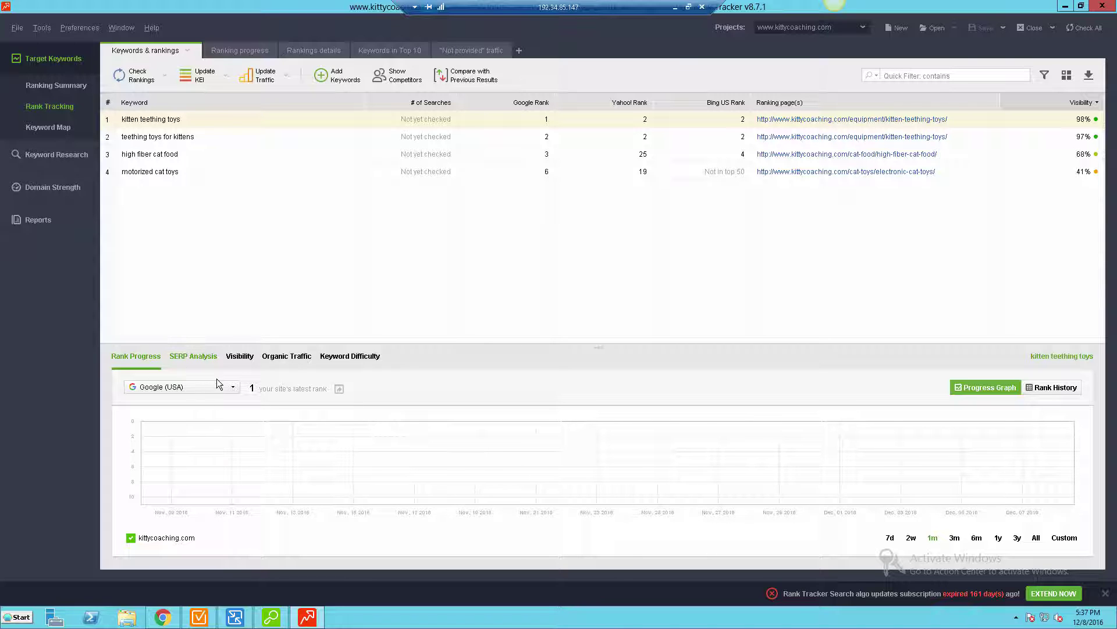
- Review SERP analysis, visibility, organic traffic and keyword difficulty for 'kitten teething toys'
click(213, 360)
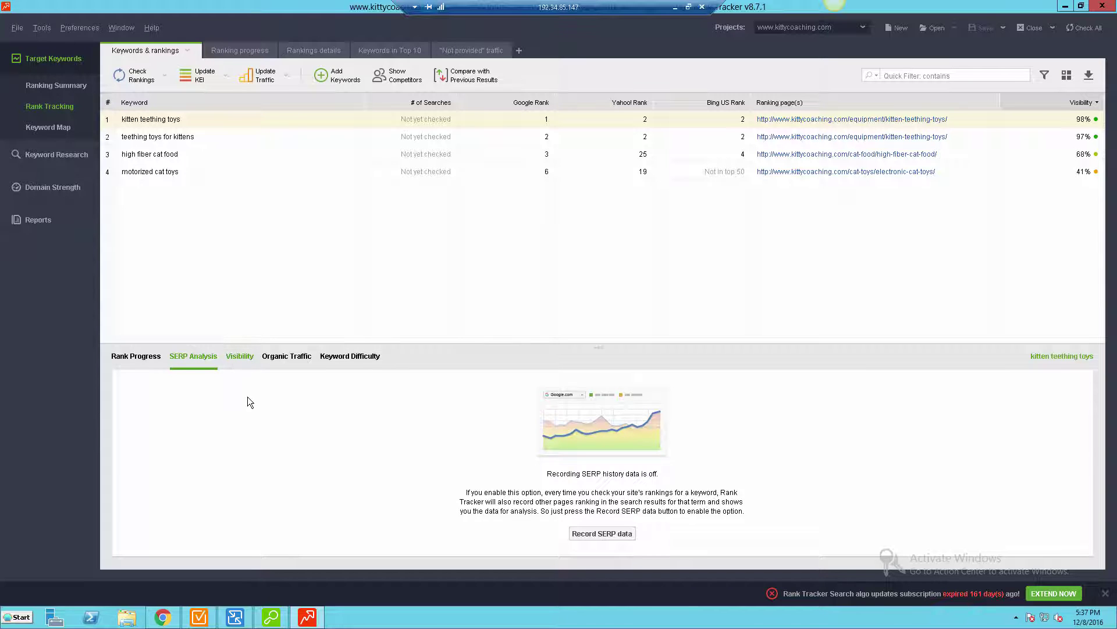
click(240, 356)
click(288, 357)
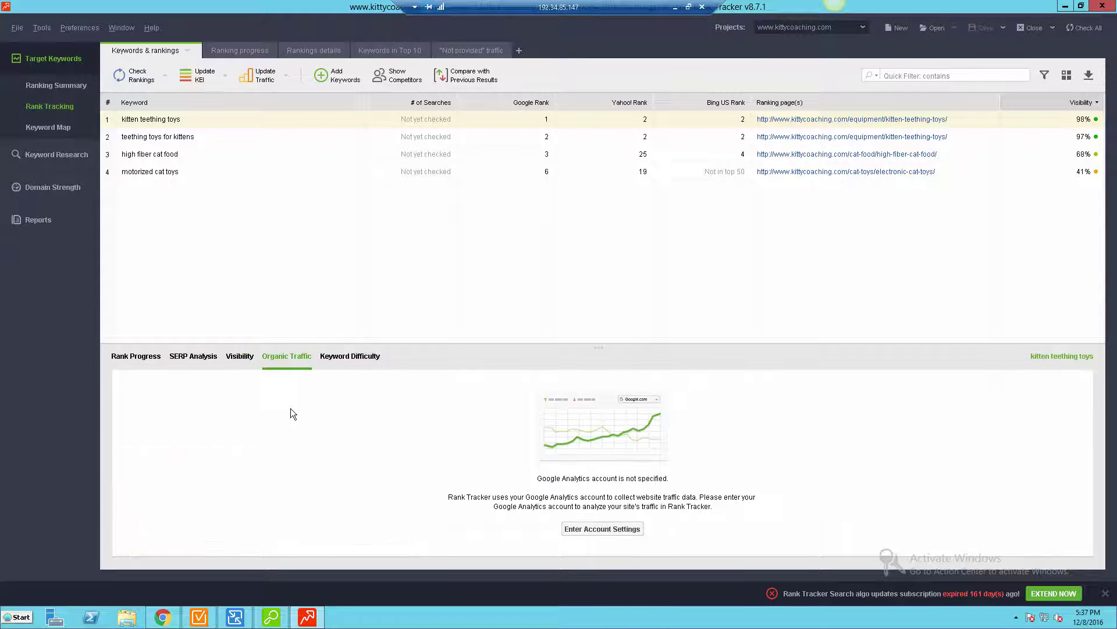
click(346, 356)
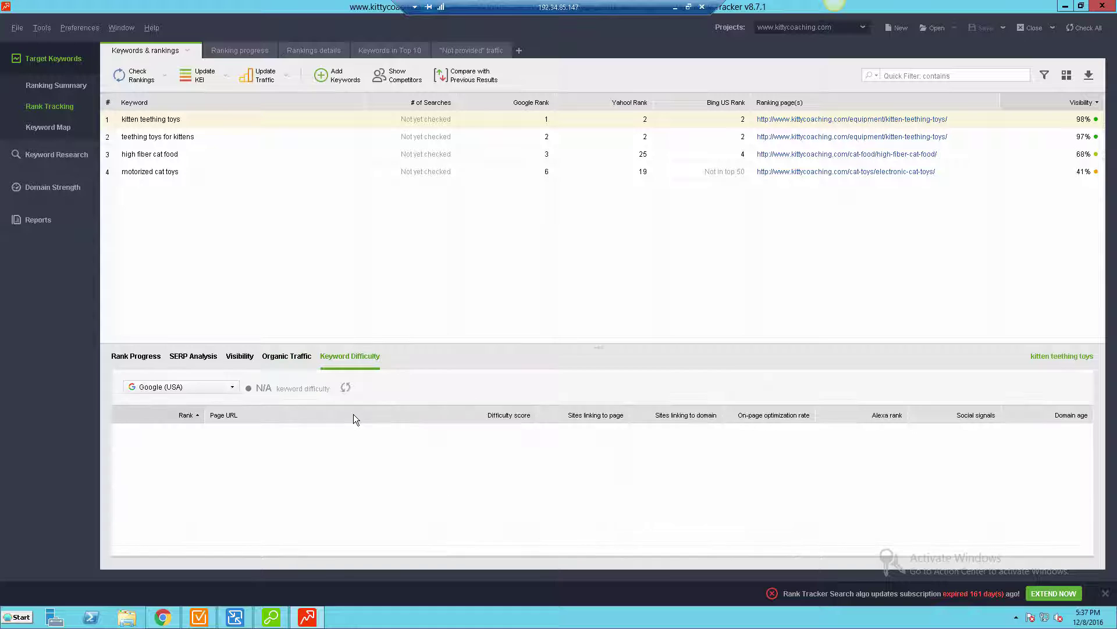
- Review ranking progress, Visibility-sorted details, top-10 keywords and Not provided traffic, then return to rankings
click(239, 50)
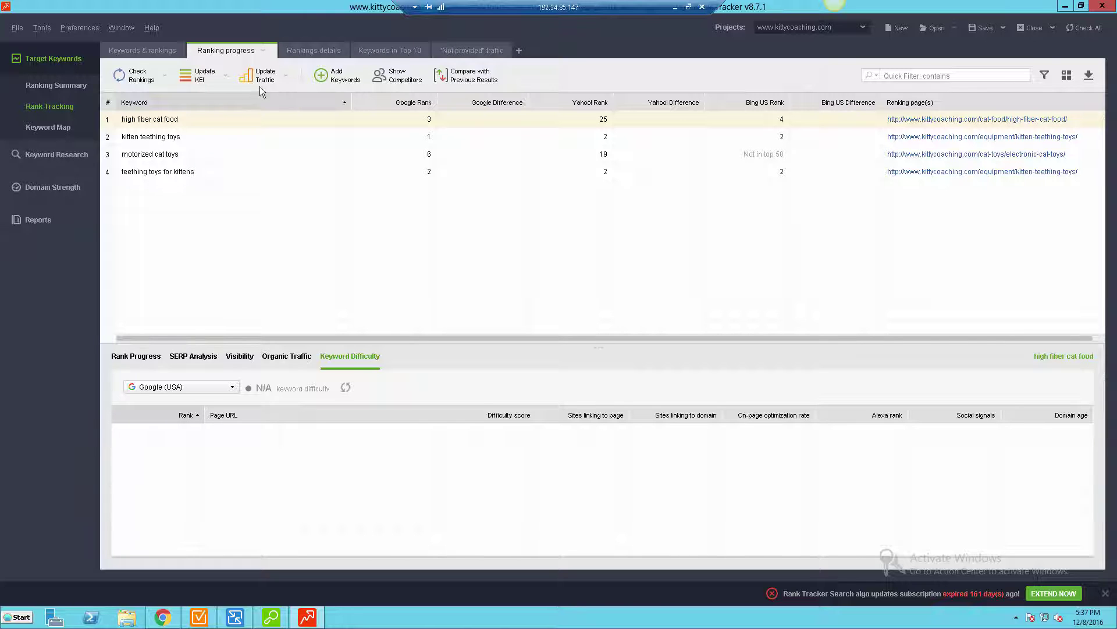
click(329, 56)
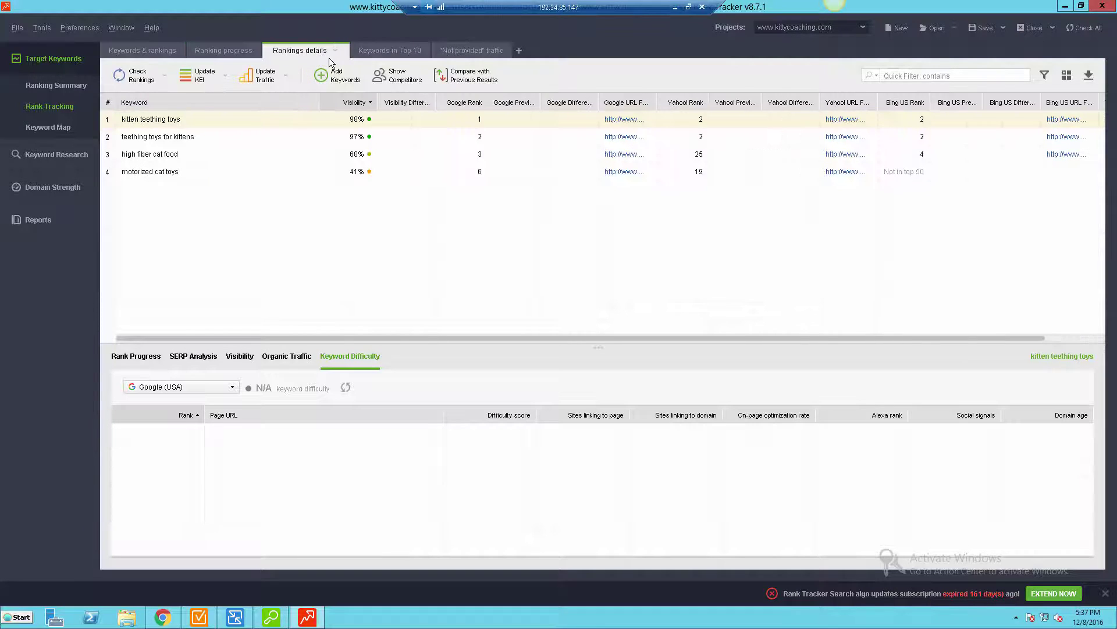
click(376, 51)
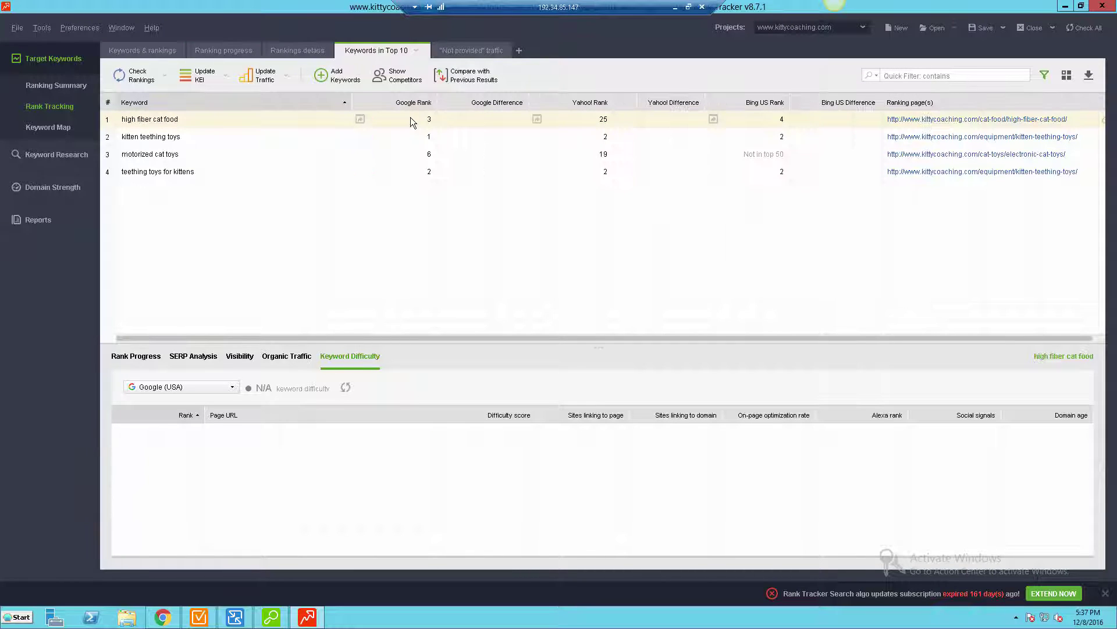
click(462, 51)
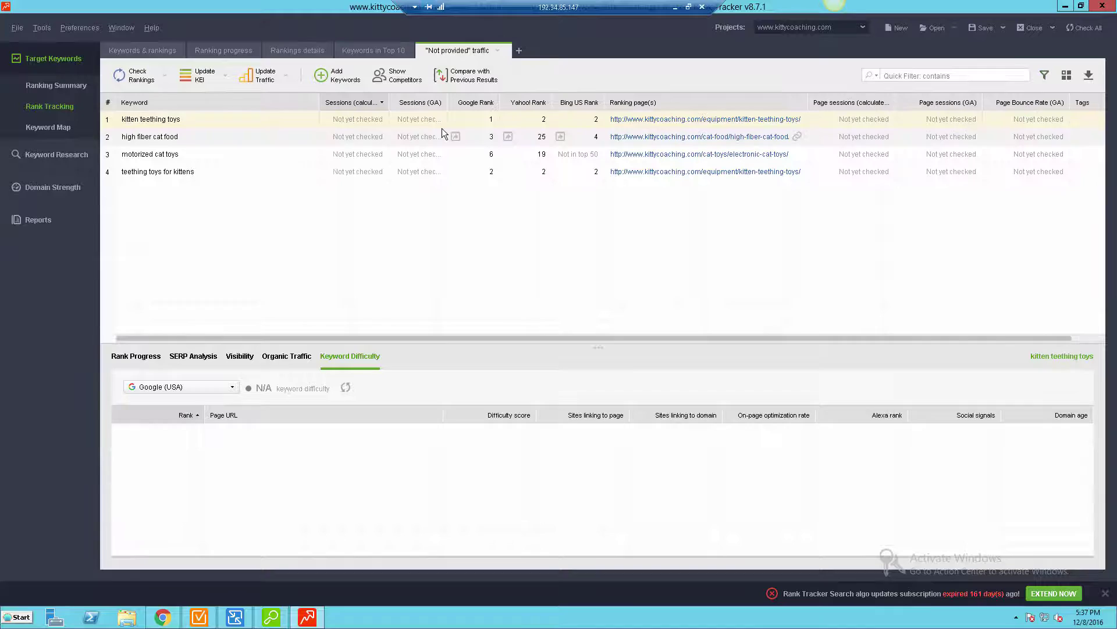
click(160, 51)
- Show the Ranking Summary overview and scroll through its visibility figures
click(55, 87)
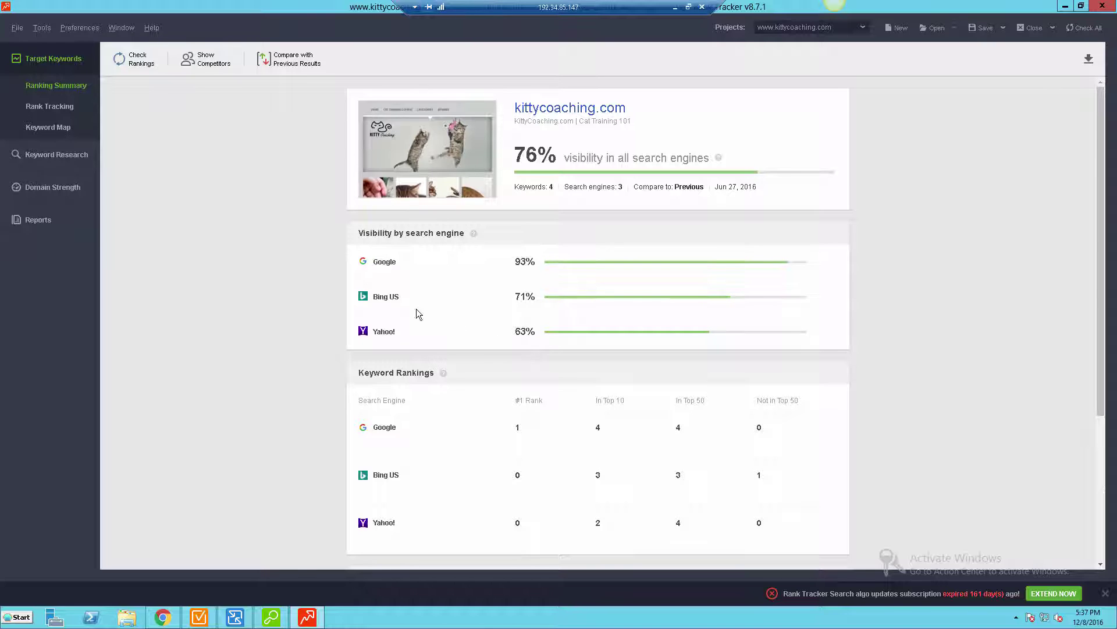
scroll(256, 304, down, 4)
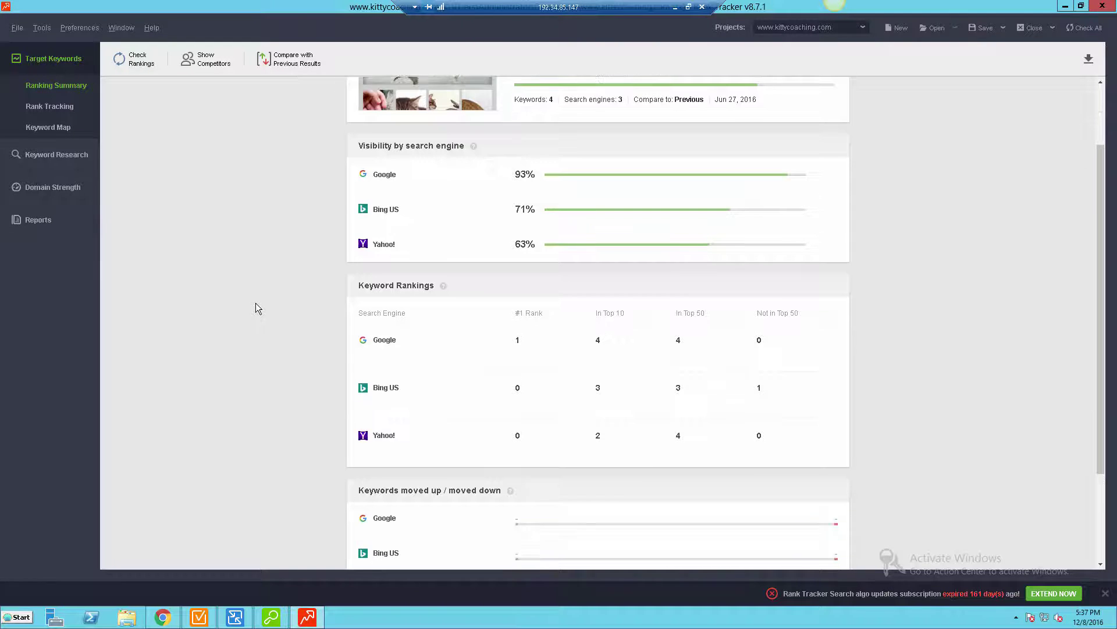
scroll(256, 303, up, 4)
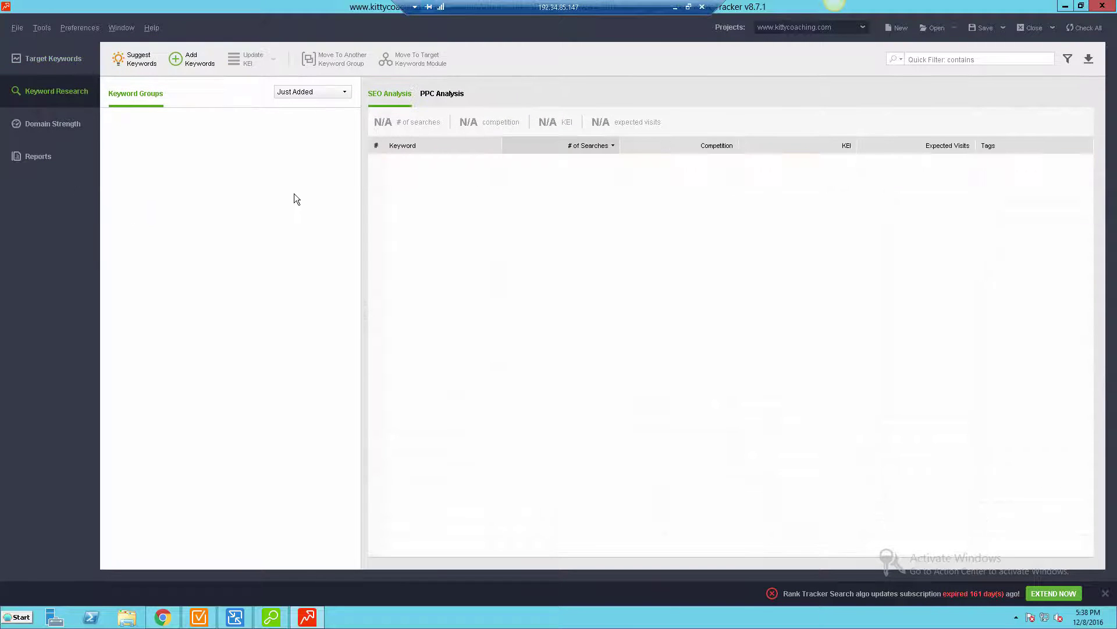
- Enter 'cat training' as a new research keyword and proceed to analysis
click(177, 62)
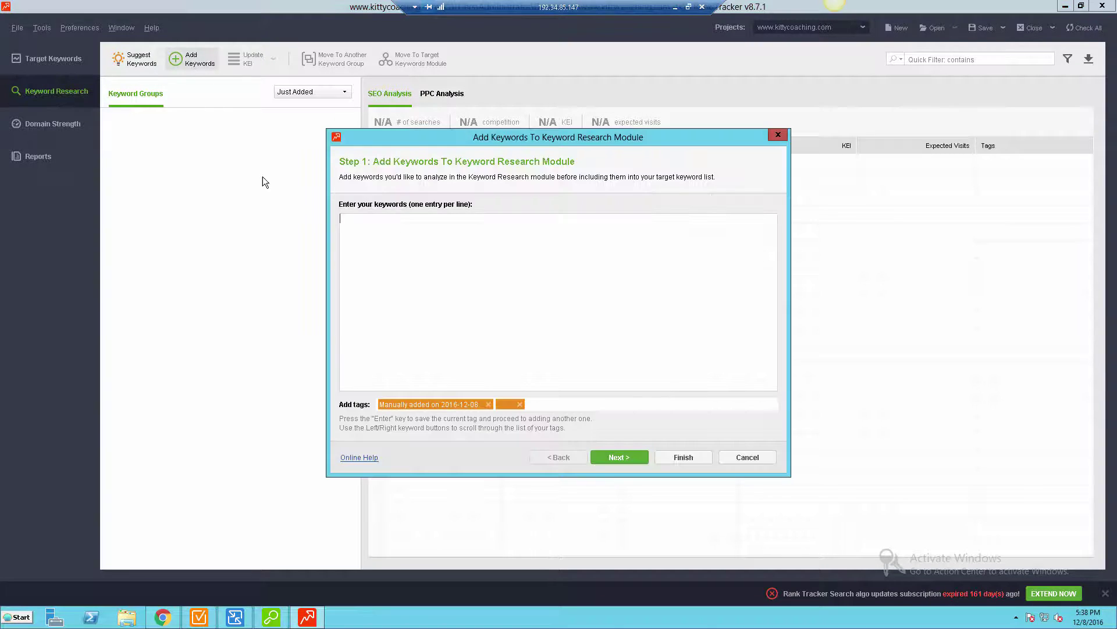
text(c)
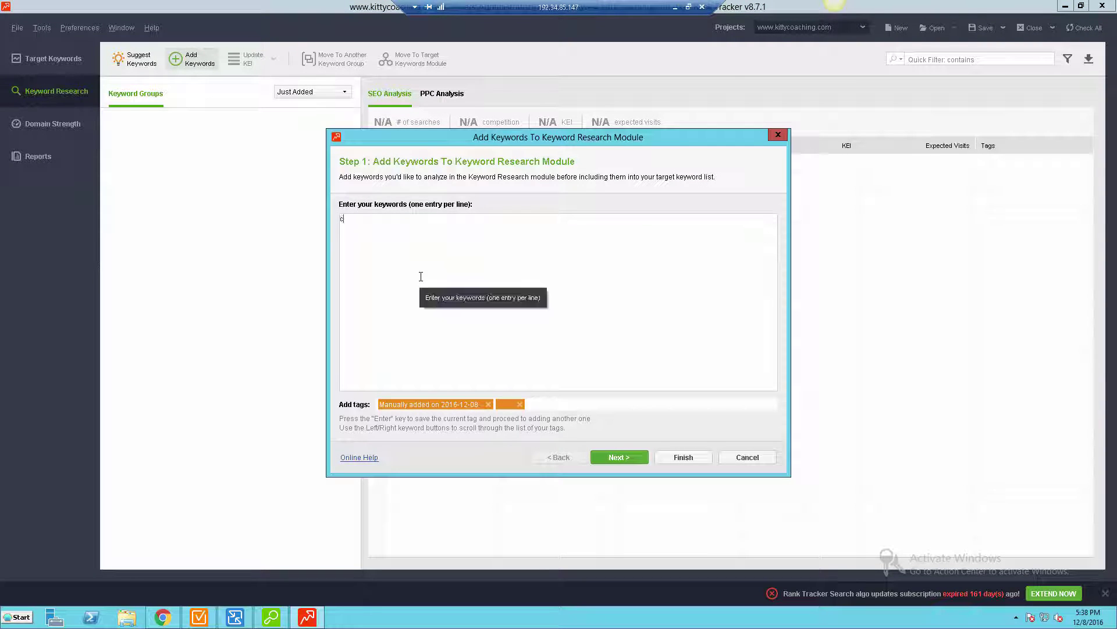
text(at training)
click(619, 457)
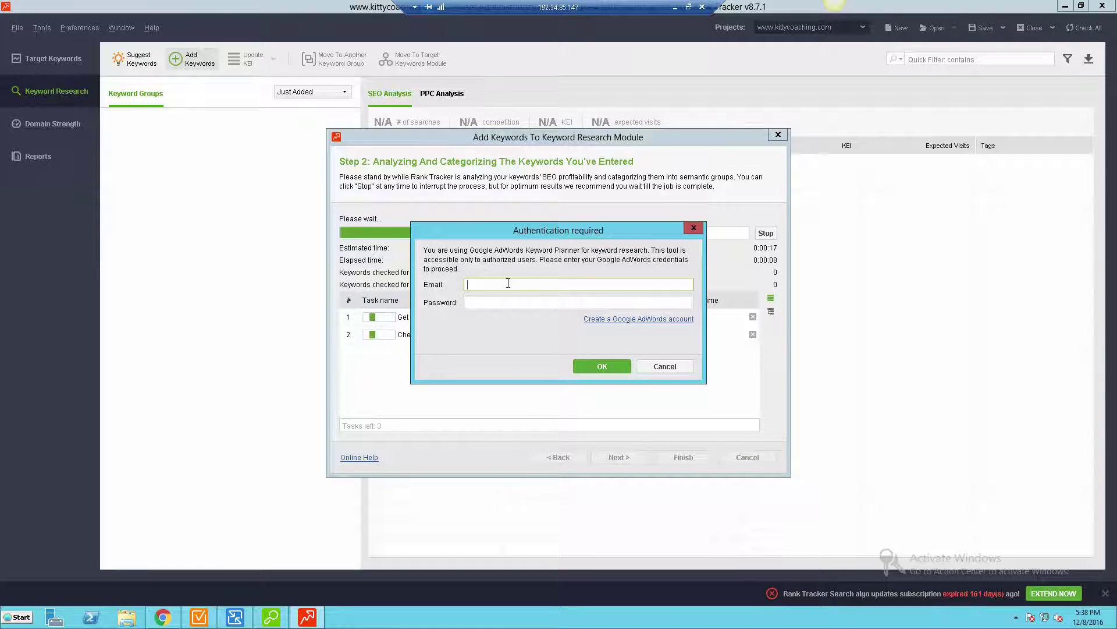
- Sign in to Google AdWords with the account e-mail and password to collect keyword data
key(Tab)
text(********)
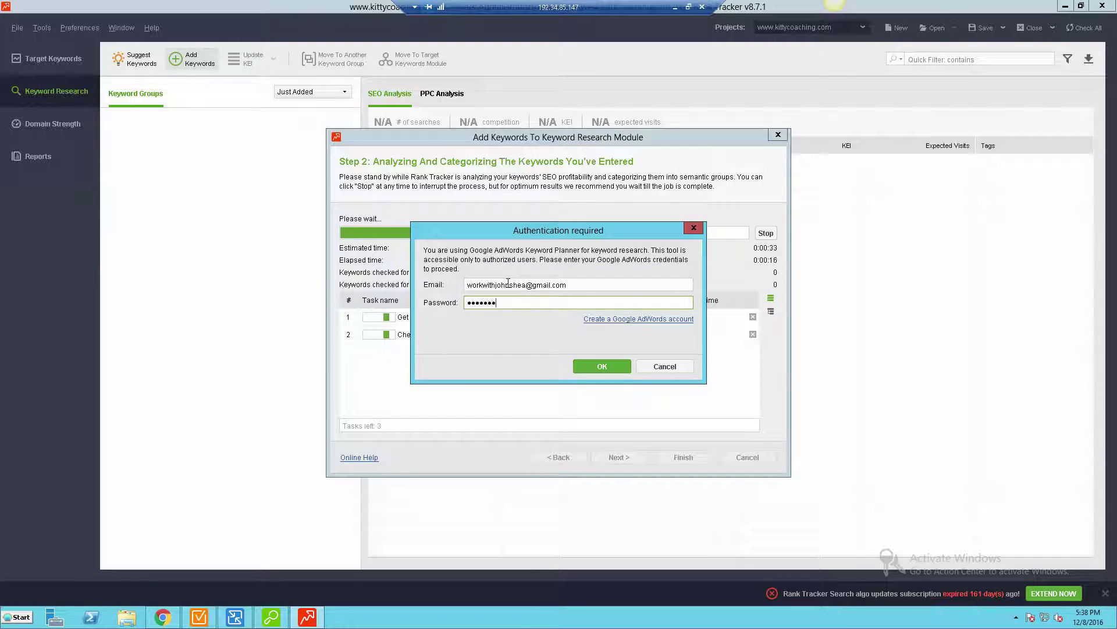
key(Return)
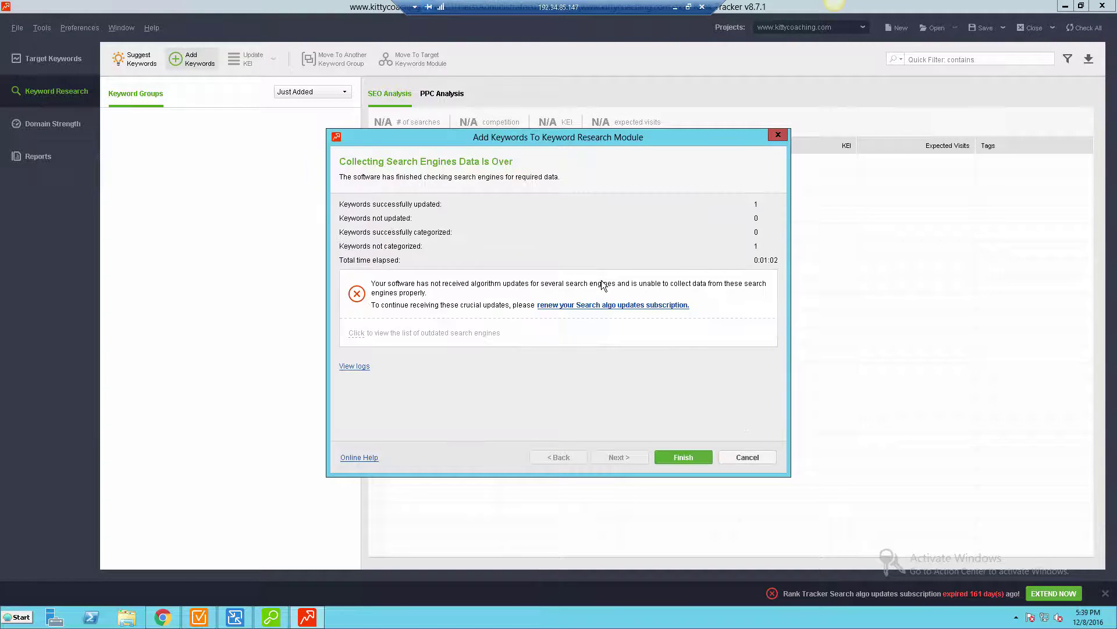
- Finish the wizard, view the 'cat training' PPC Analysis data, then bring up the Reports module
click(676, 452)
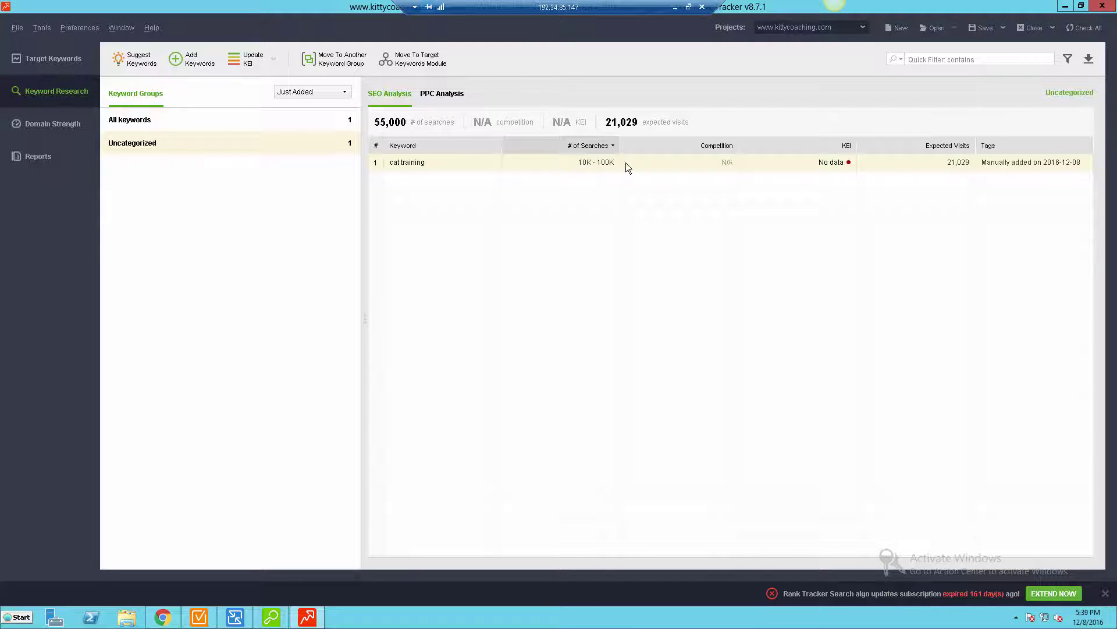
click(437, 96)
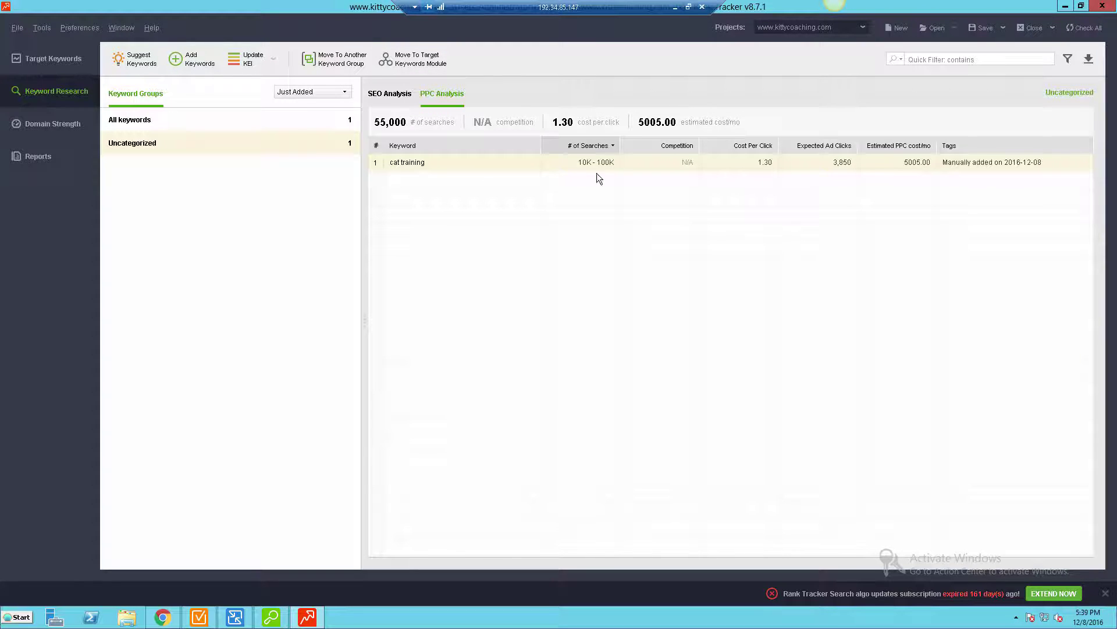
click(58, 123)
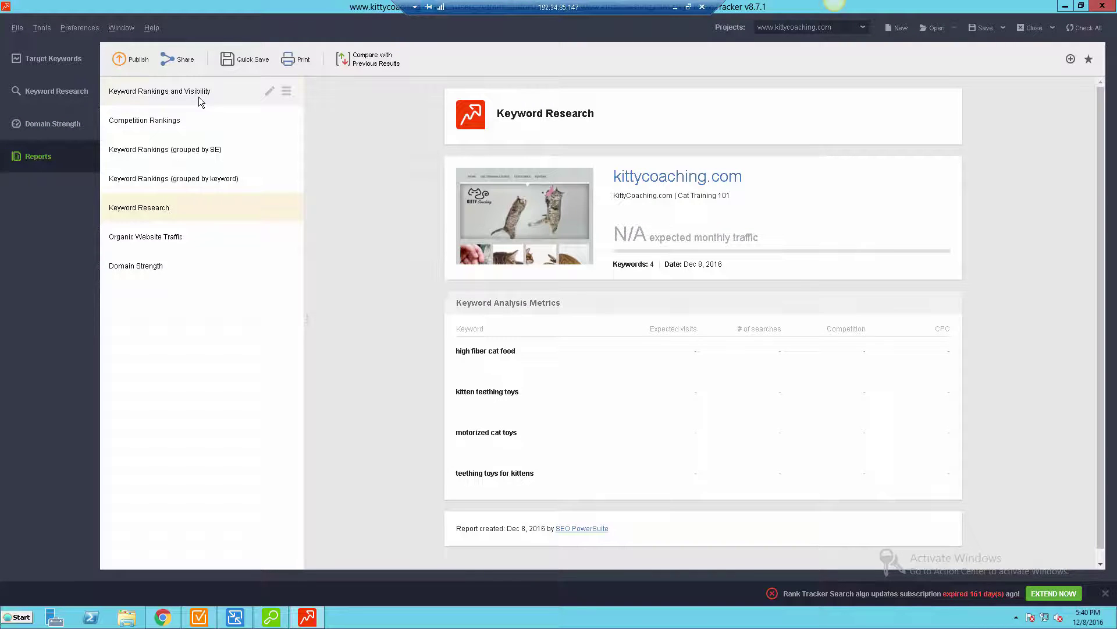
- Preview the Keyword Rankings and Visibility report, then put its template into editing mode
click(198, 97)
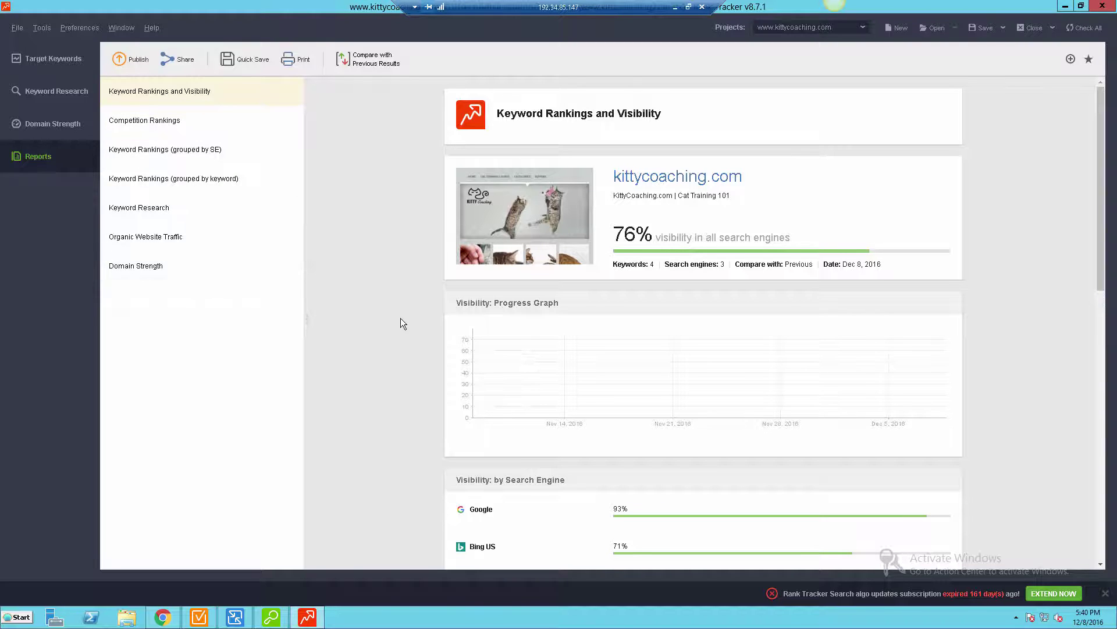
scroll(400, 318, down, 5)
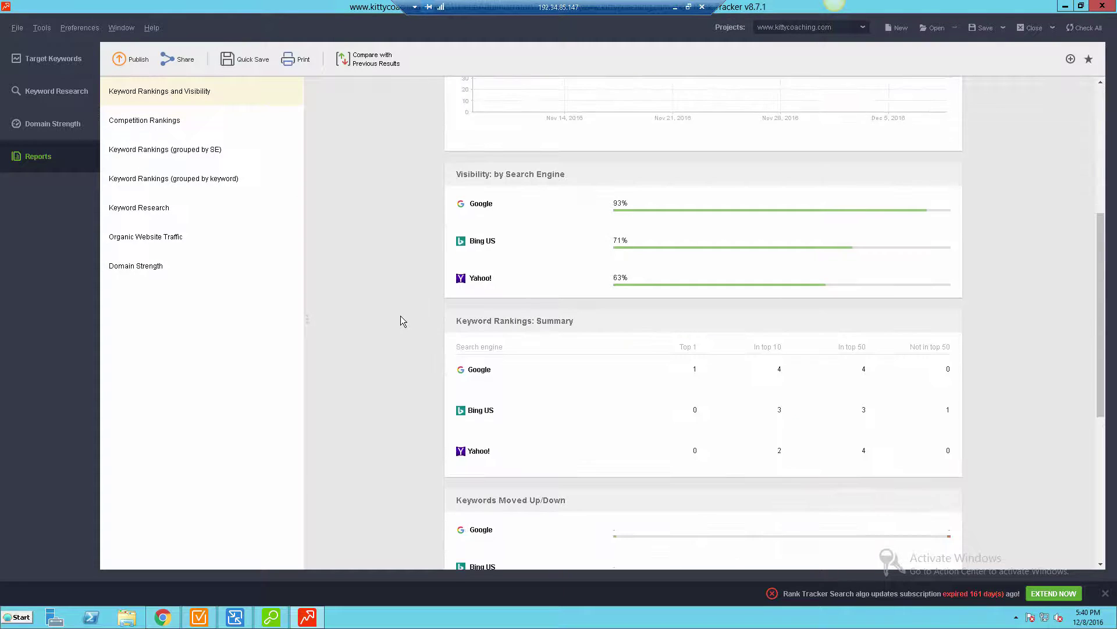
scroll(400, 316, down, 6)
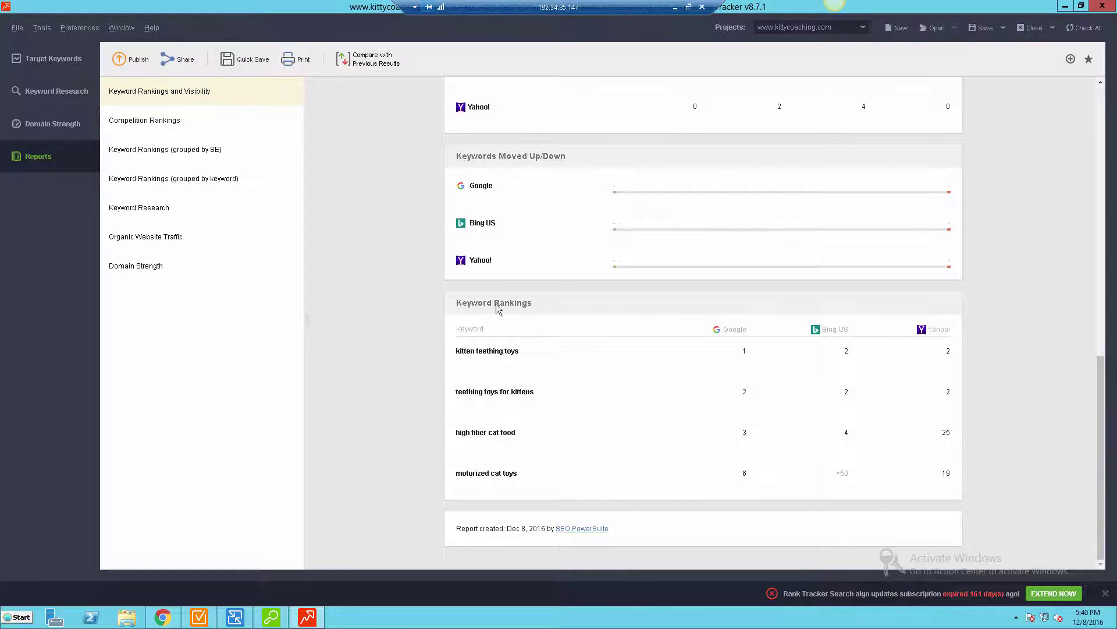
scroll(550, 296, up, 2)
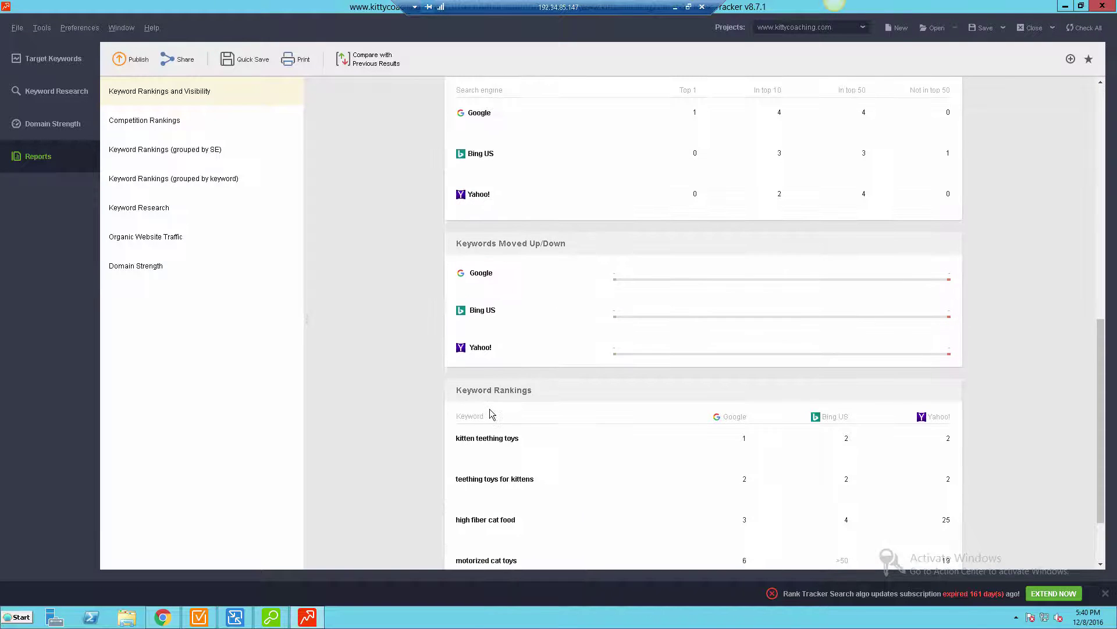
scroll(536, 331, down, 2)
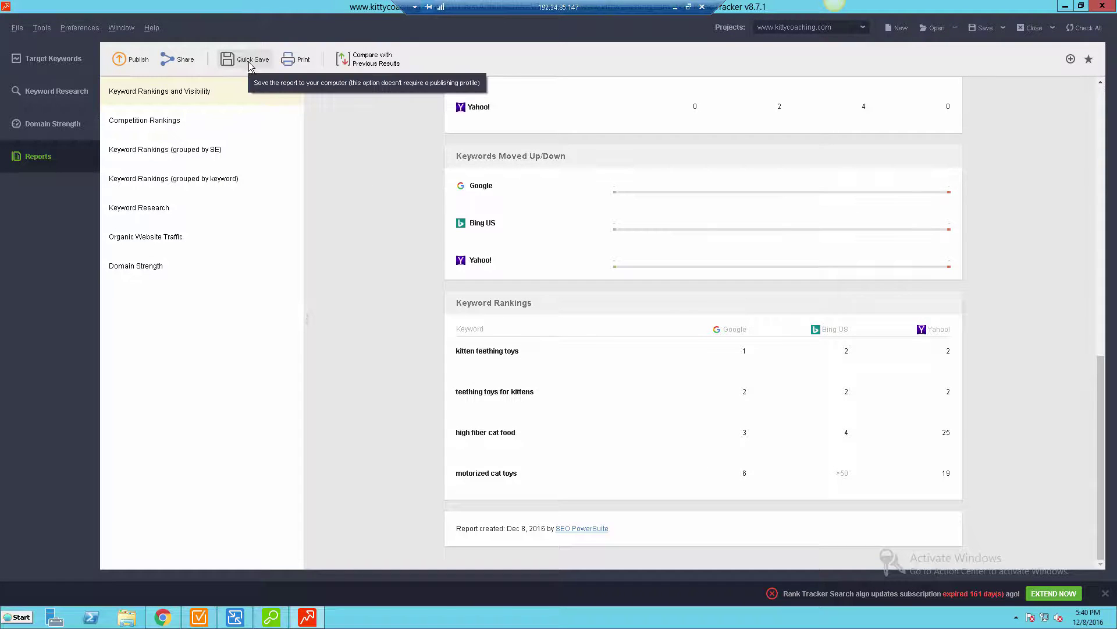
scroll(442, 342, up, 10)
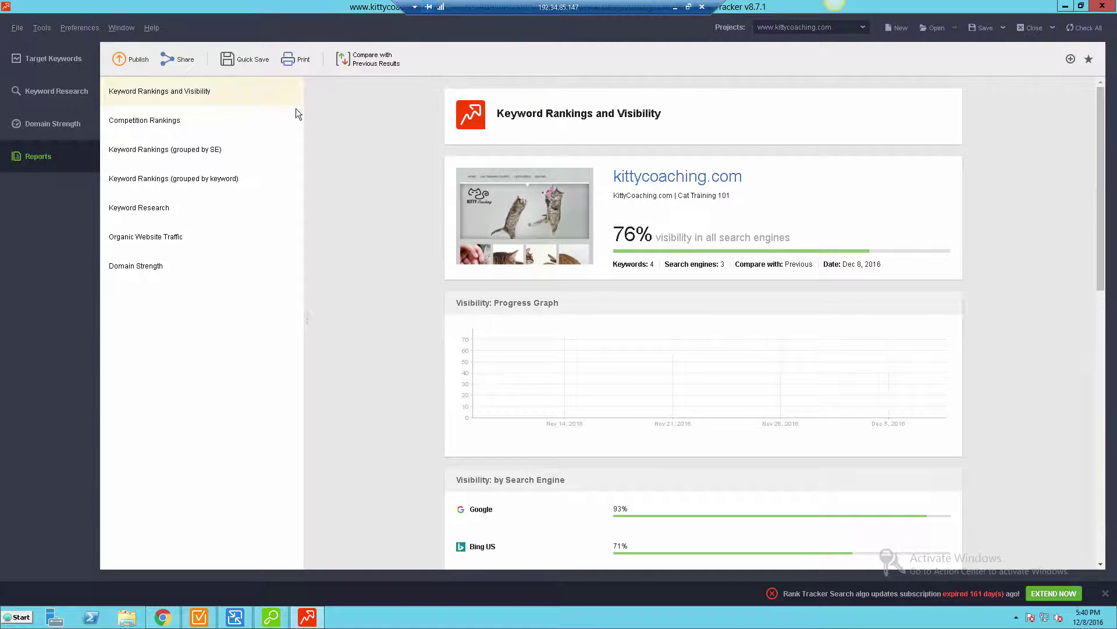
click(270, 91)
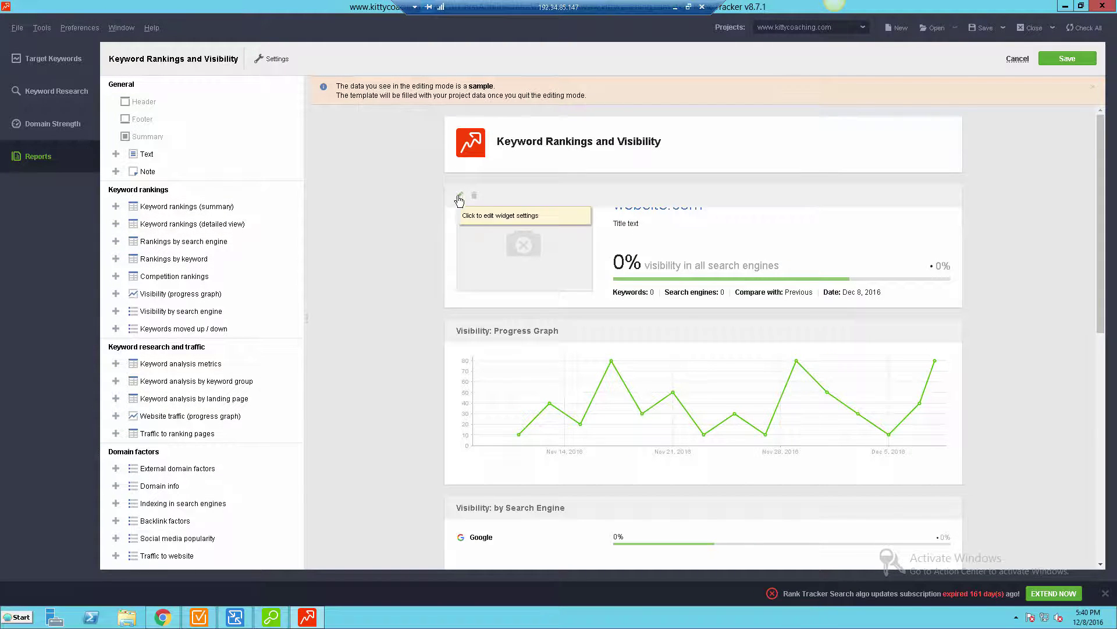
click(460, 195)
click(482, 289)
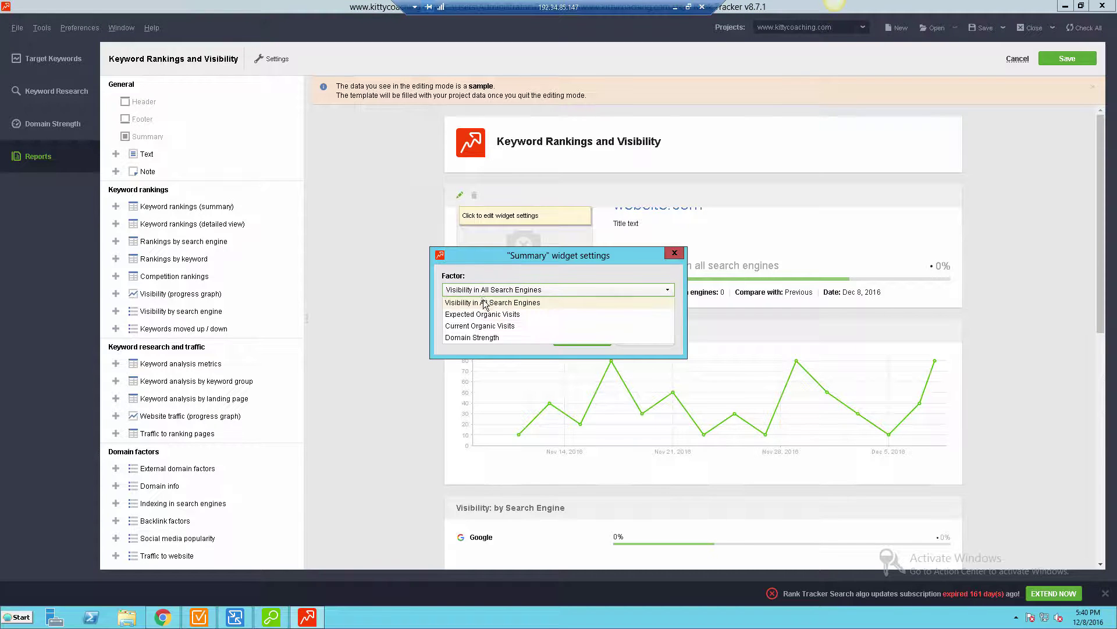
click(531, 302)
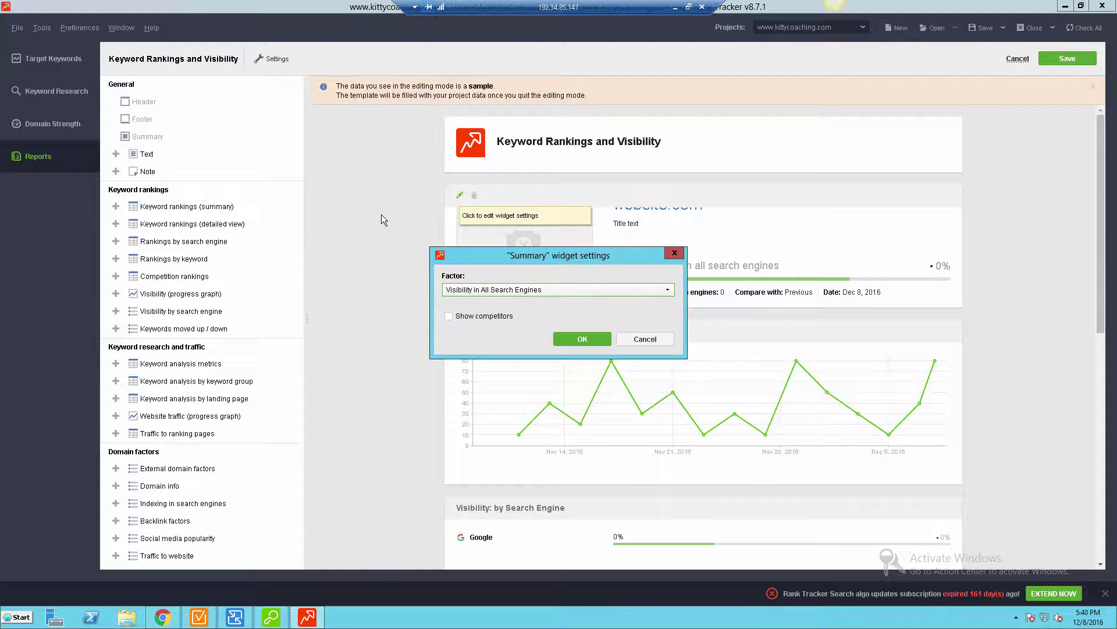
click(674, 252)
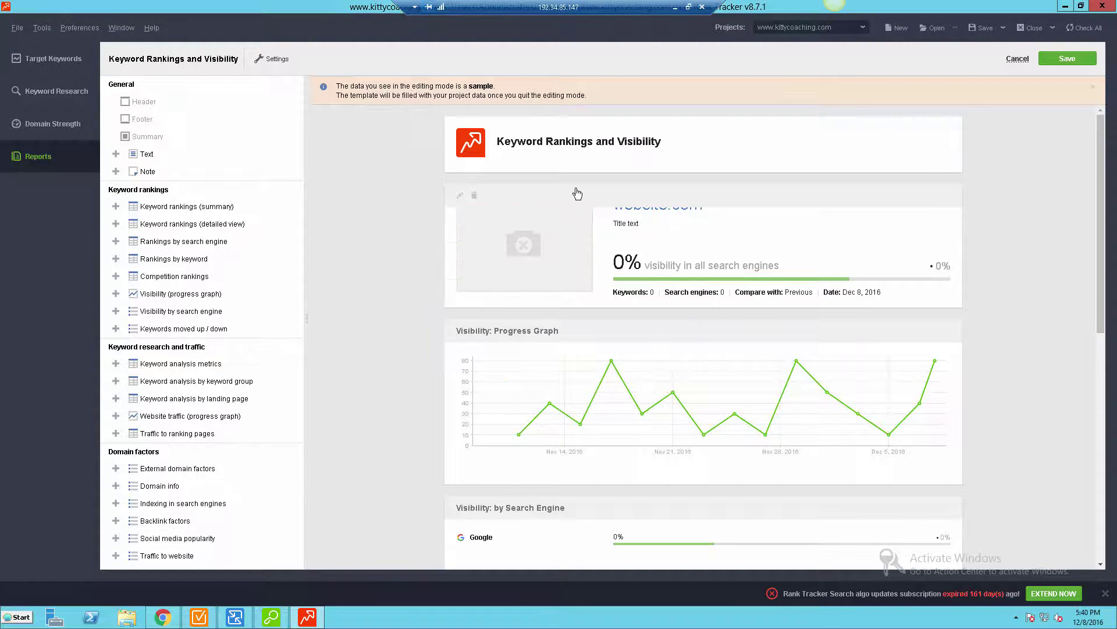
click(466, 151)
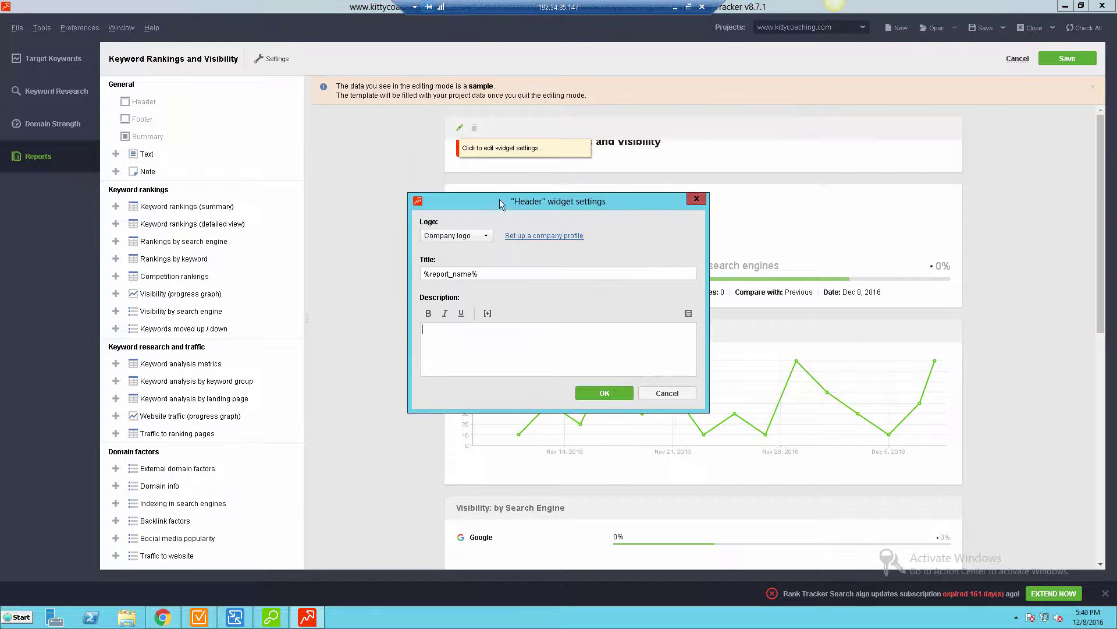
click(484, 237)
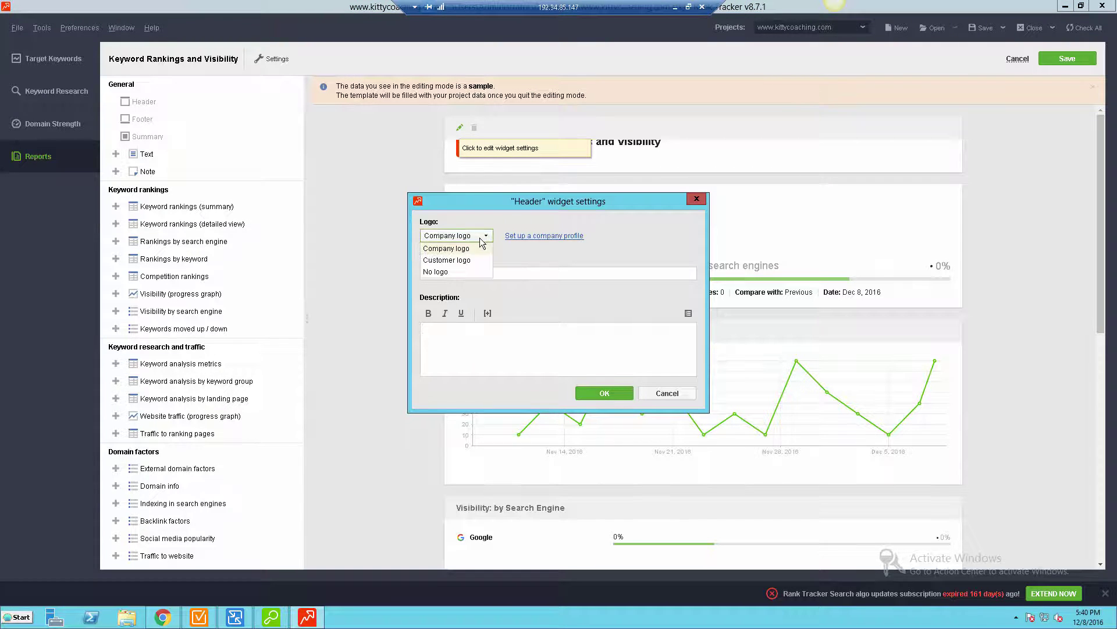
click(482, 245)
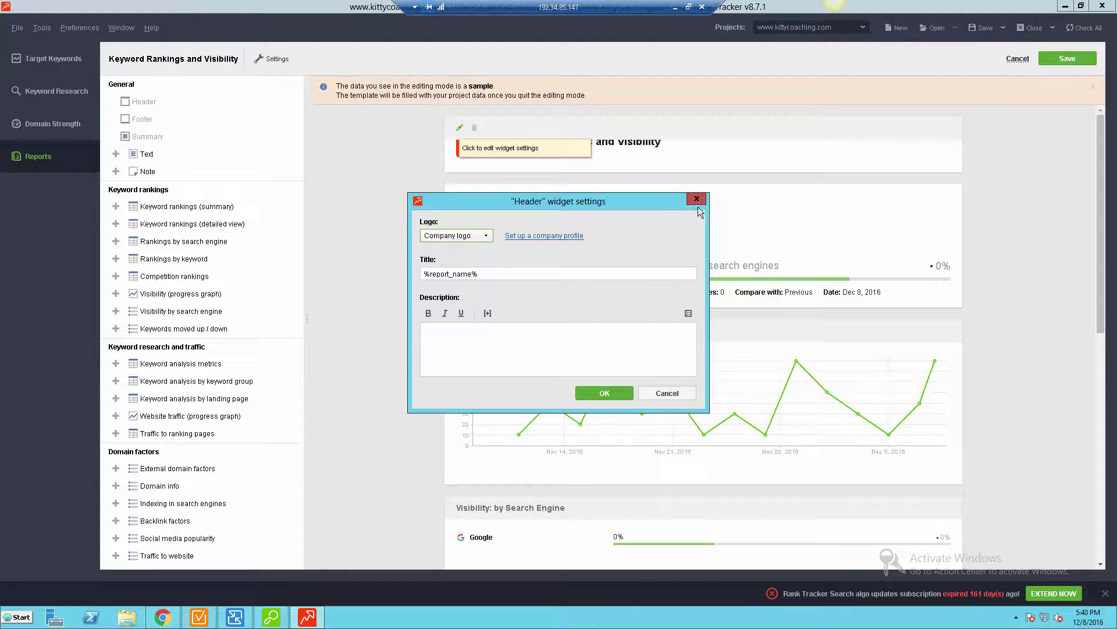
click(696, 199)
scroll(336, 468, down, 3)
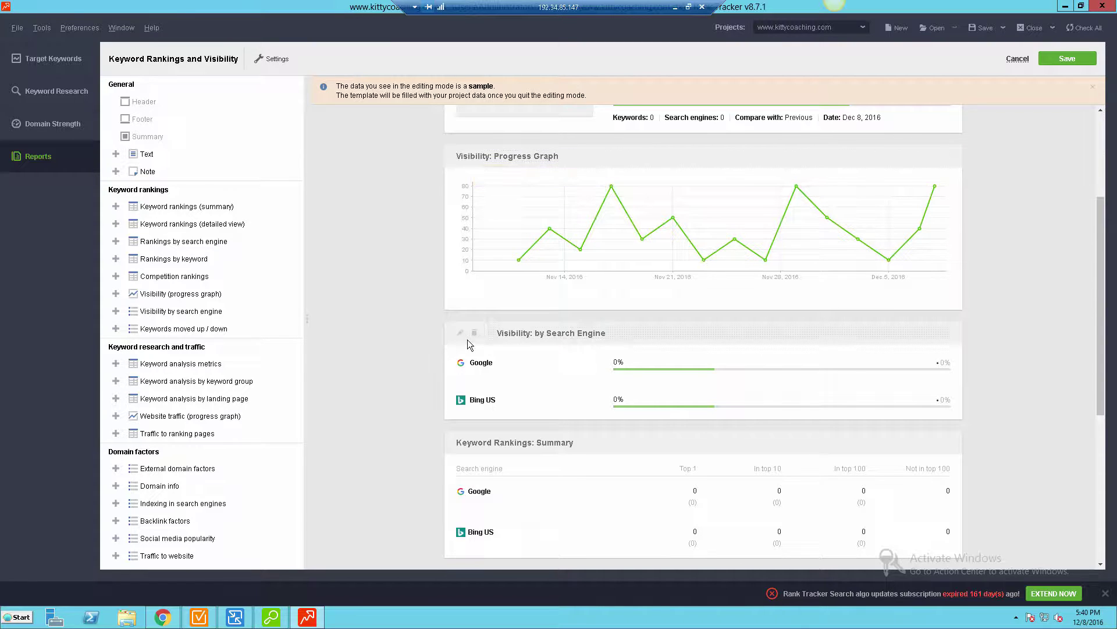
scroll(469, 347, down, 5)
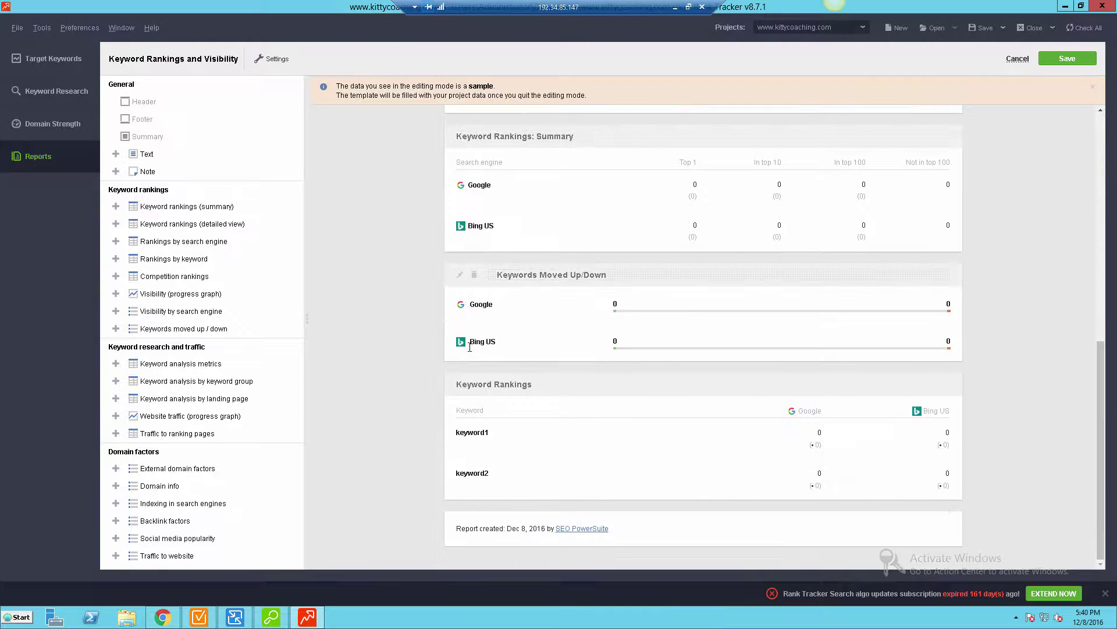
scroll(427, 389, up, 8)
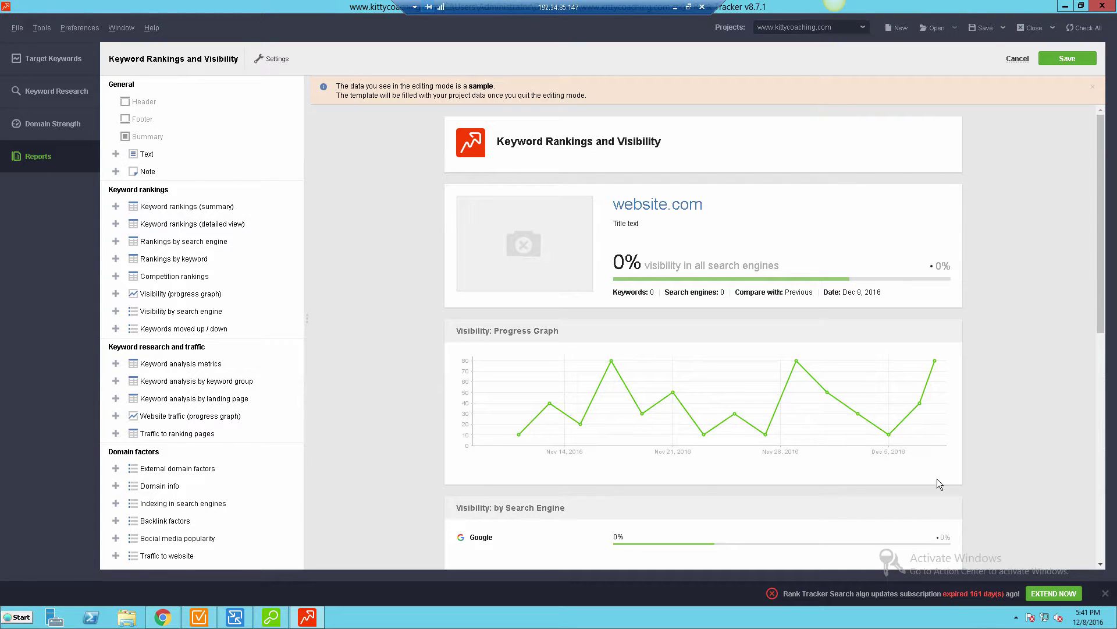
mouse_move(452, 193)
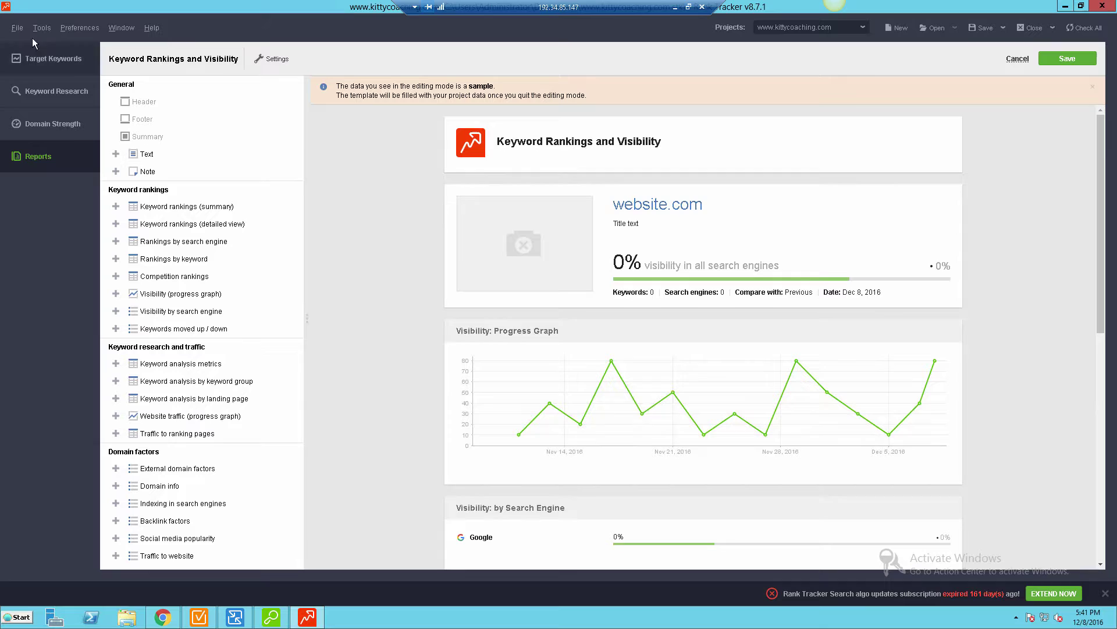